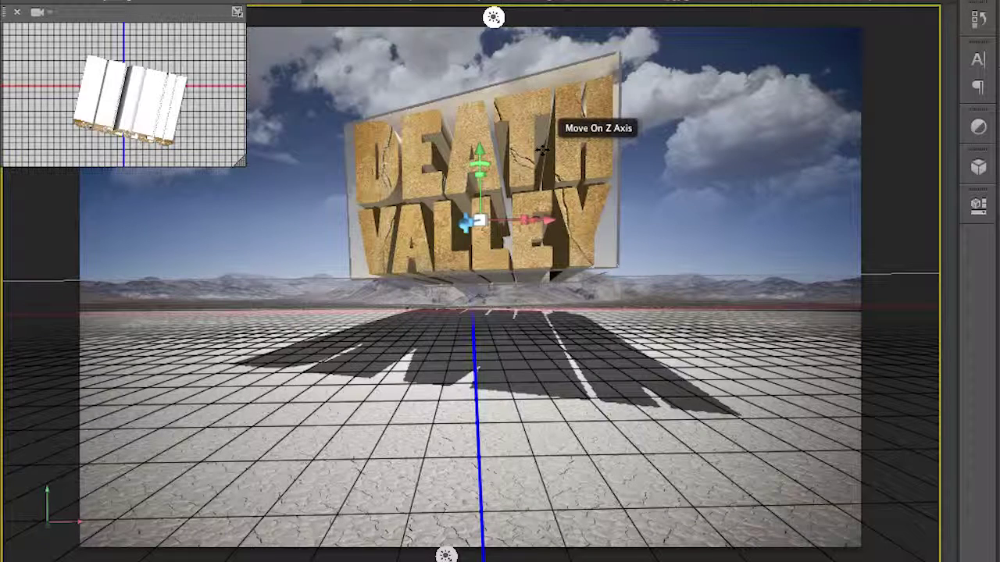
# Step: Hide the canvas overlays and reposition Infinite Light 1 so the 3D text's ground shadow stretches farther toward the viewer
pyautogui.hotkey('ctrl', 'h')
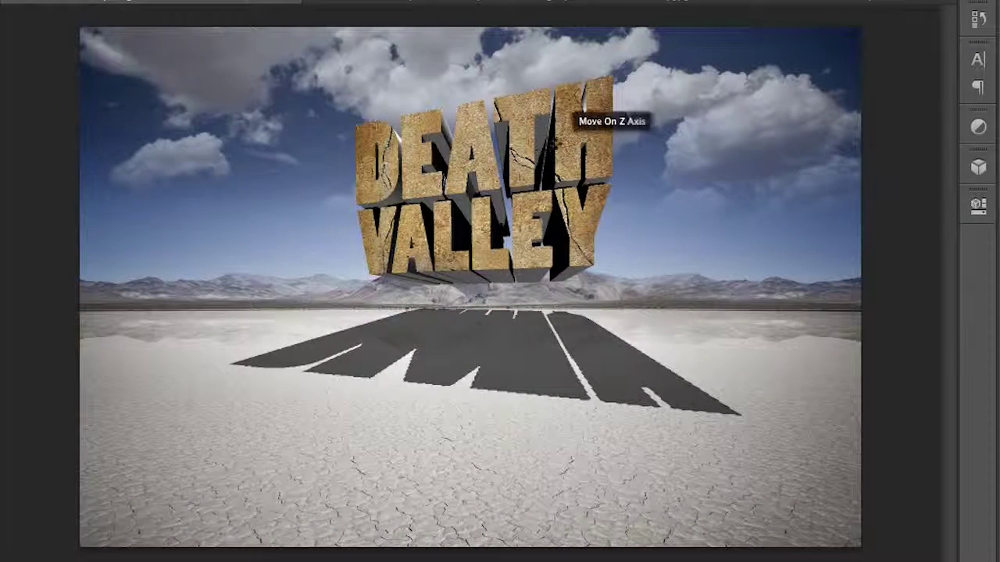
pyautogui.click(983, 175)
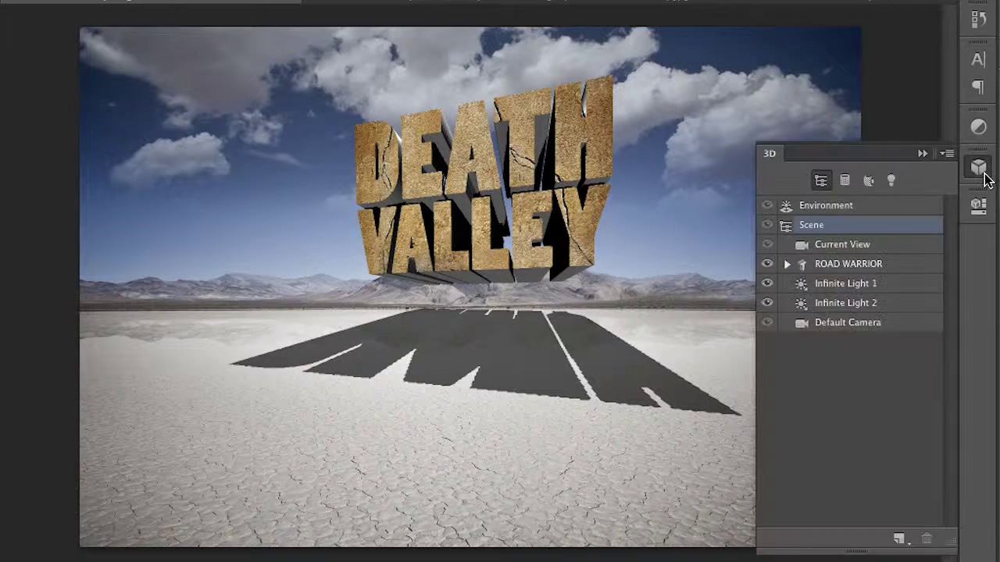
pyautogui.click(895, 181)
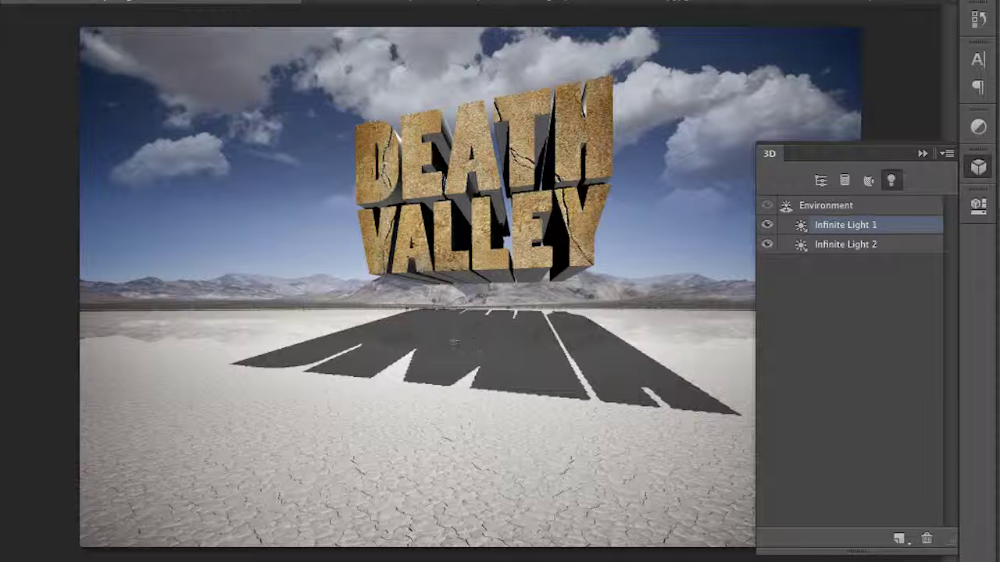
pyautogui.moveTo(452, 342); pyautogui.dragTo(740, 351)
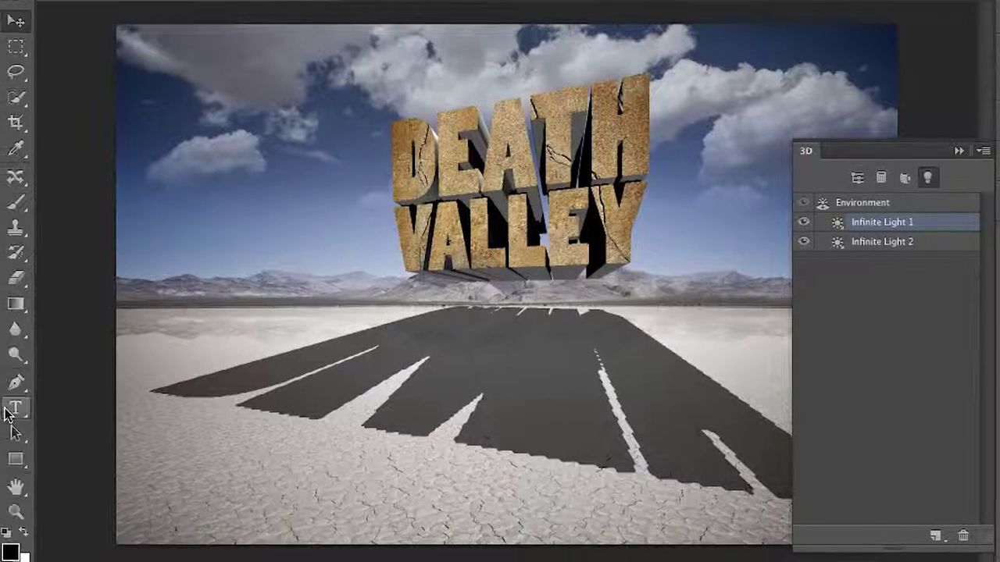
# Step: Warp the ROAD WARRIOR 3D text with the horizontal Arc Lower style at a +50% bend
pyautogui.click(11, 413)
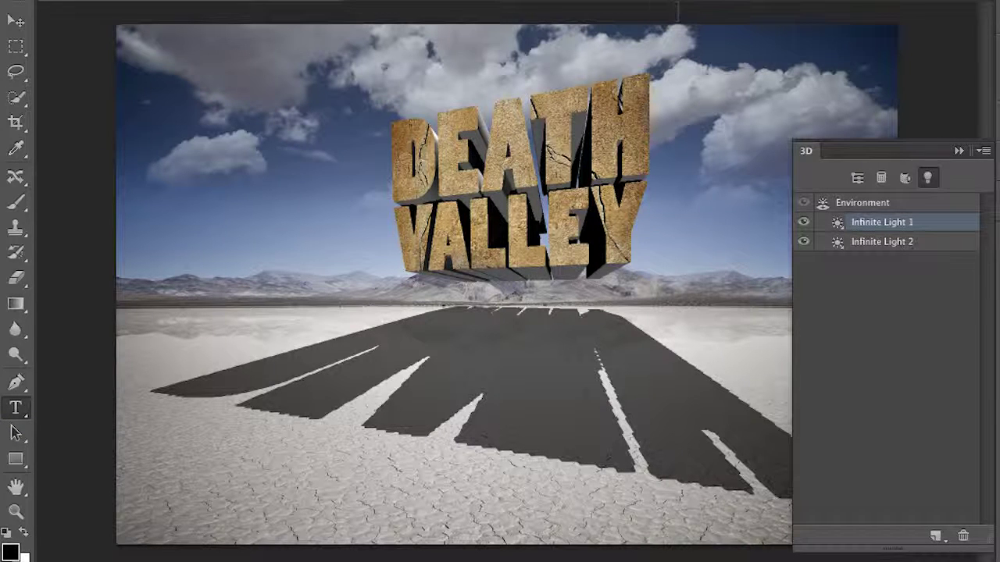
pyautogui.click(863, 176)
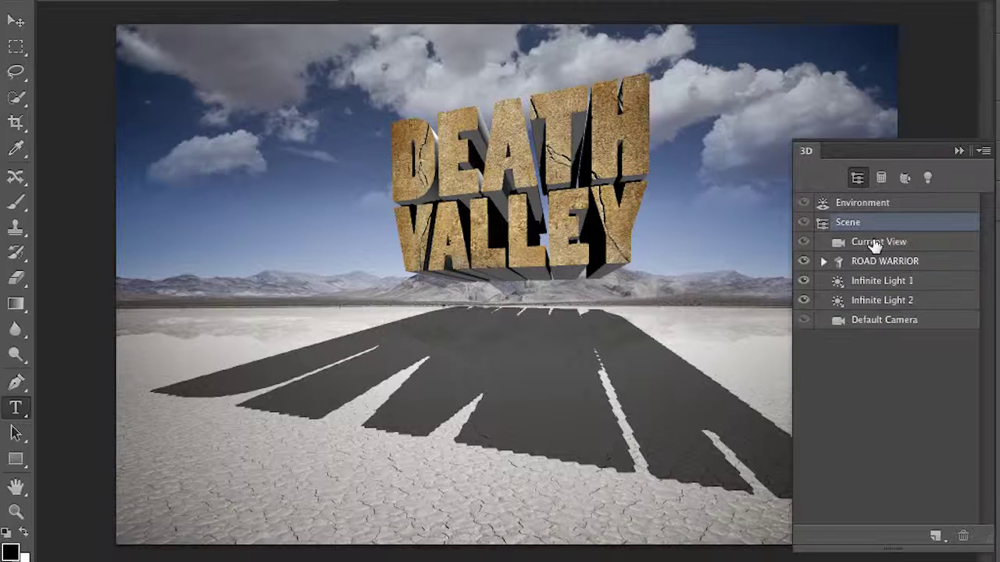
pyautogui.click(883, 260)
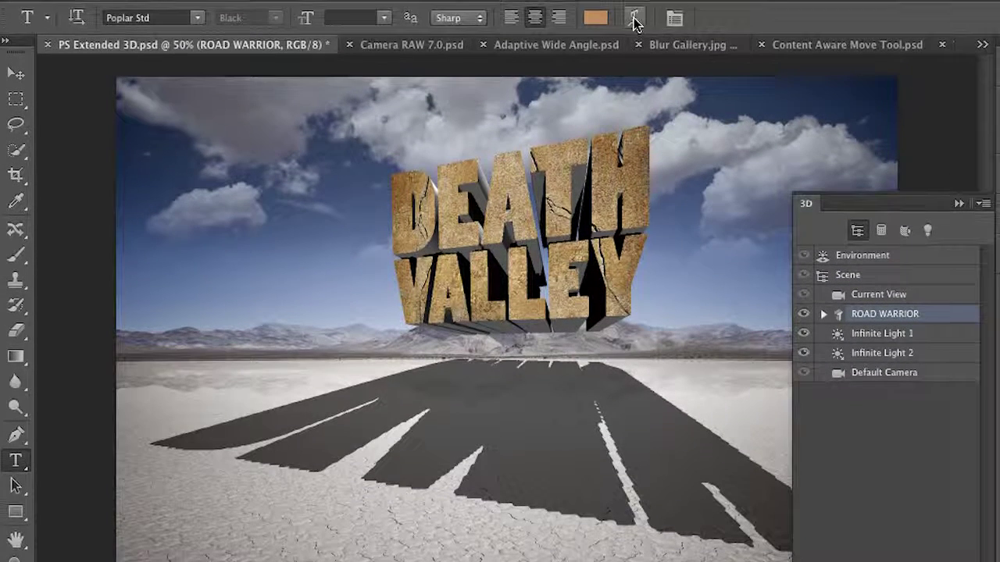
pyautogui.click(634, 22)
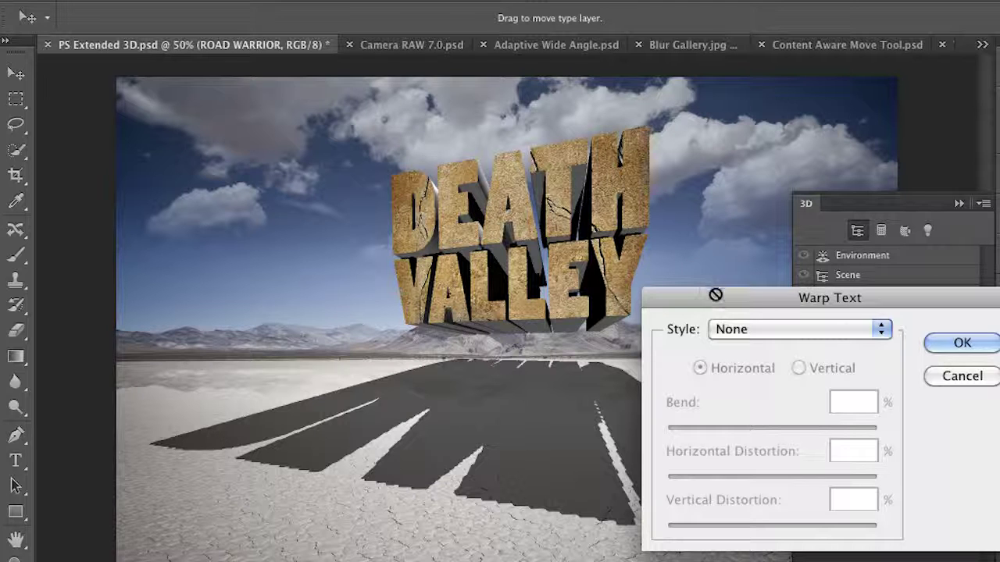
pyautogui.click(771, 329)
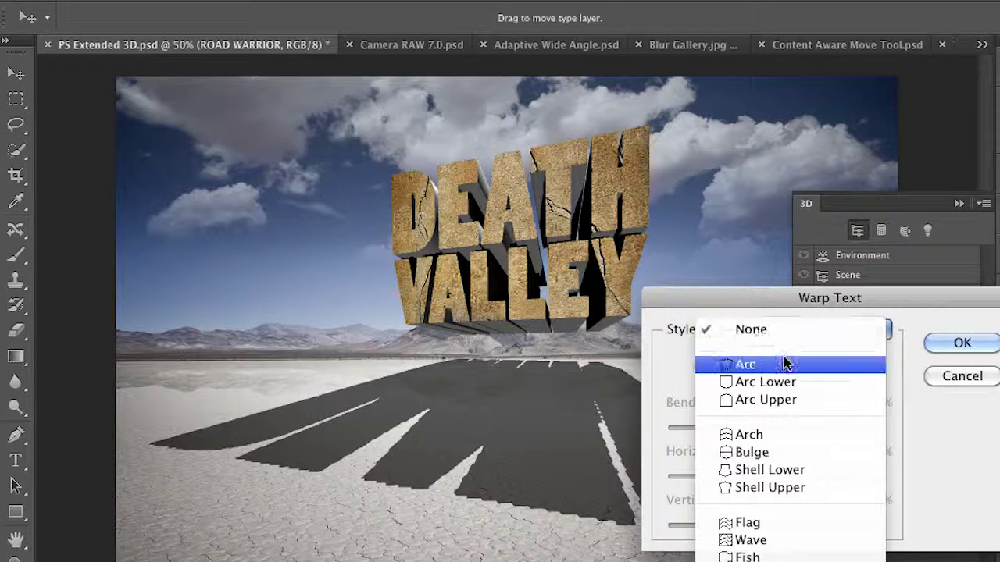
pyautogui.click(795, 383)
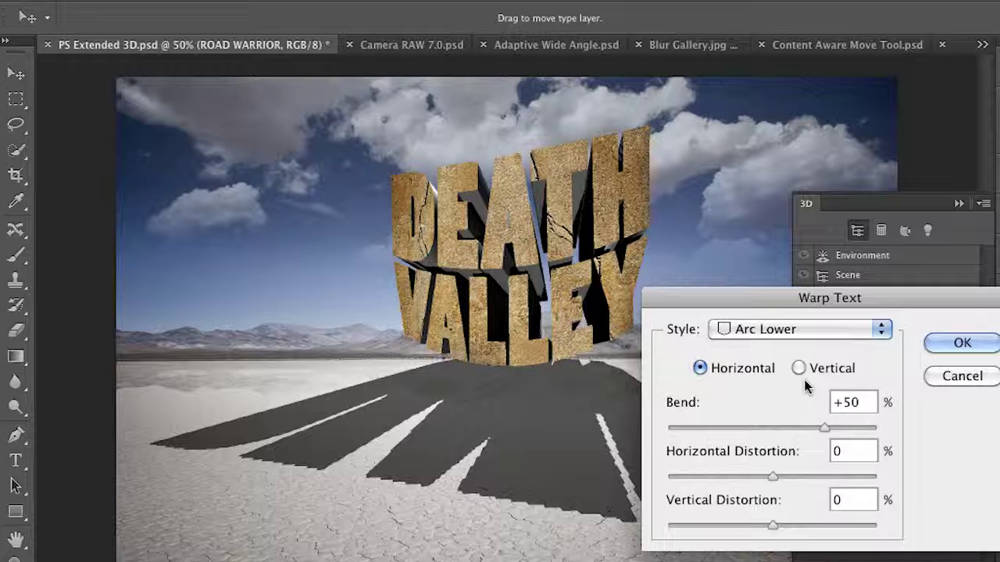
pyautogui.click(961, 345)
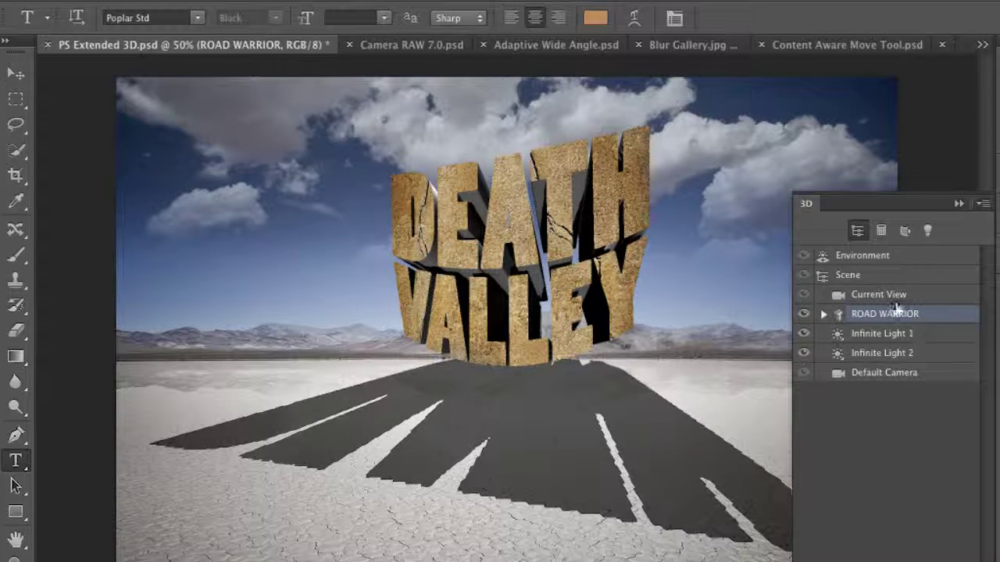
# Step: Change the 3D text's font to Rockwell Std
pyautogui.click(676, 18)
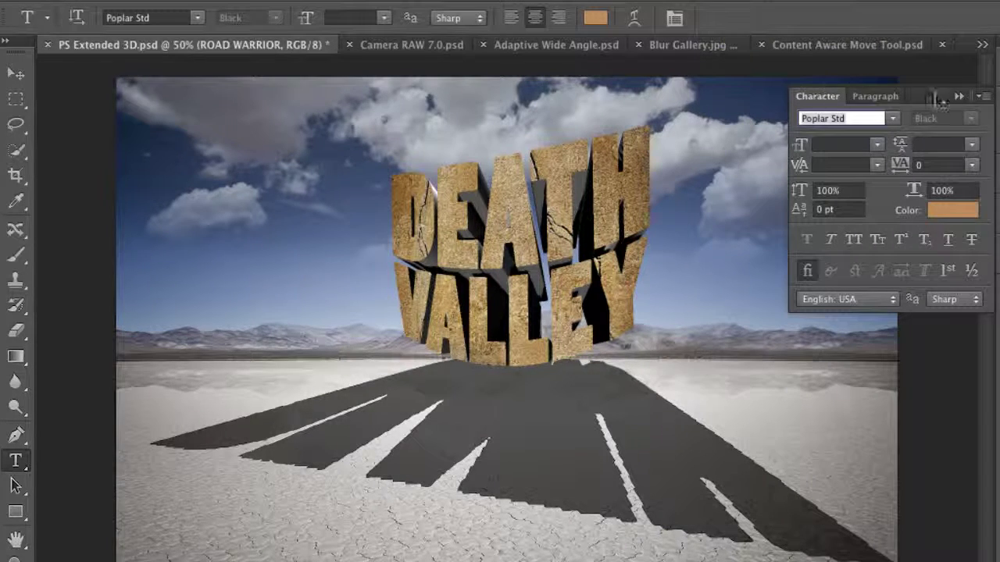
pyautogui.click(893, 119)
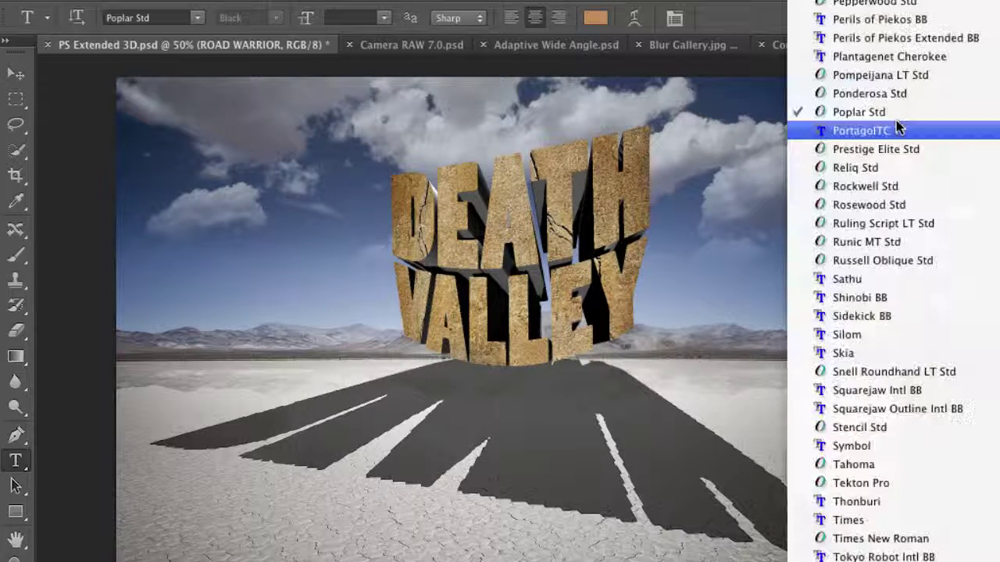
pyautogui.click(903, 188)
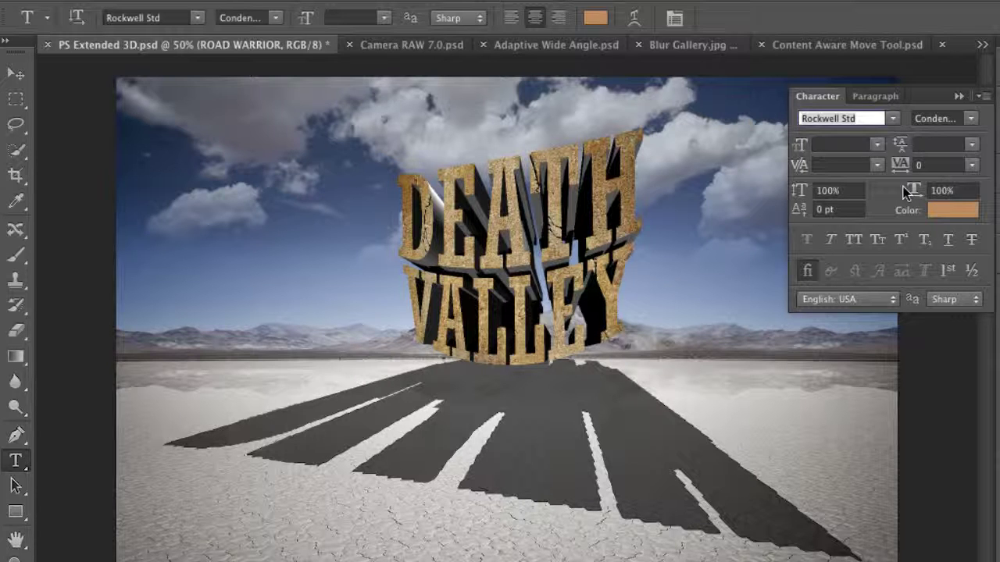
# Step: Open the Parrot_Original smart object from the Camera RAW 7.0 document for raw editing and apply its Adobe Camera RAW 7.0 snapshot
pyautogui.click(416, 45)
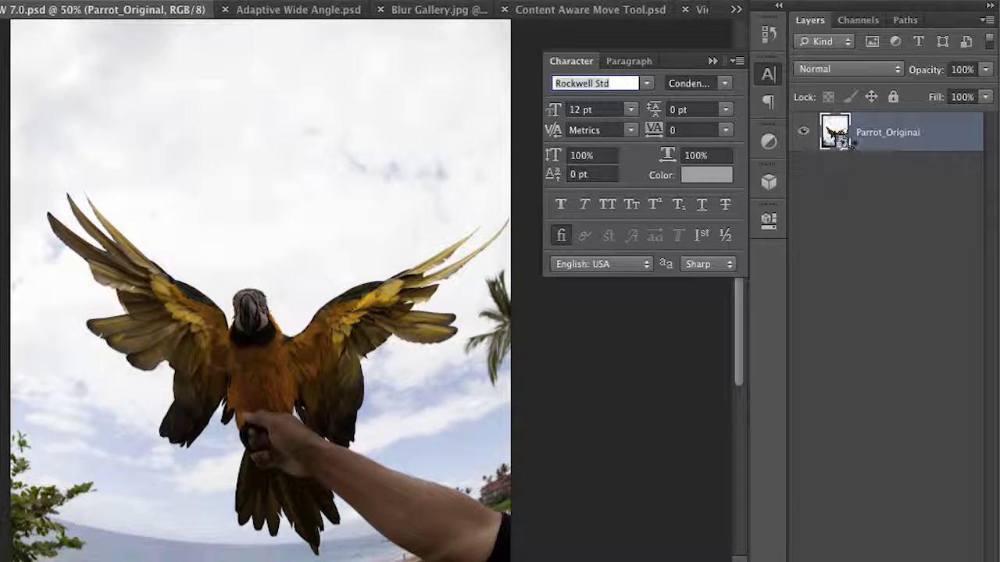
pyautogui.doubleClick(844, 144)
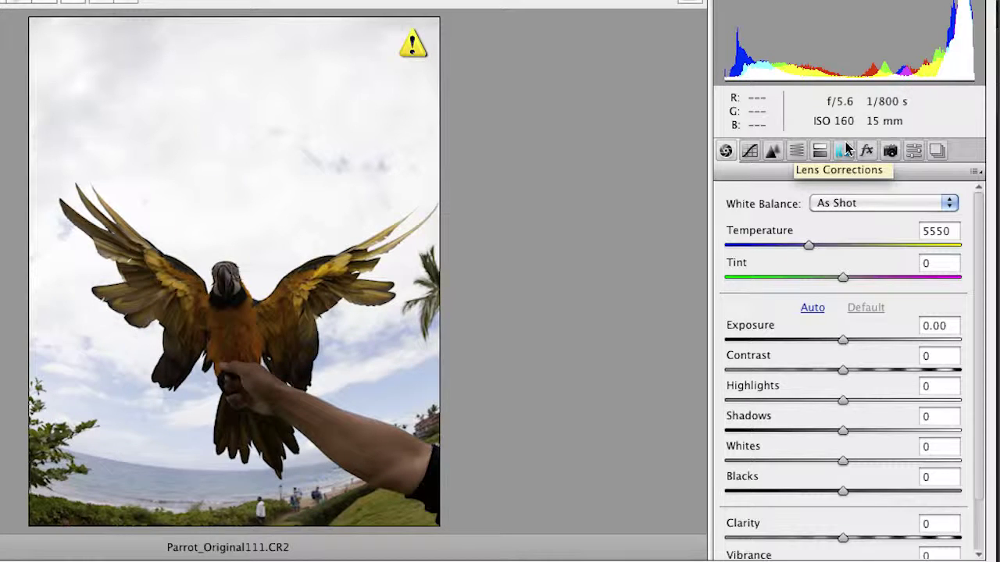
pyautogui.click(889, 151)
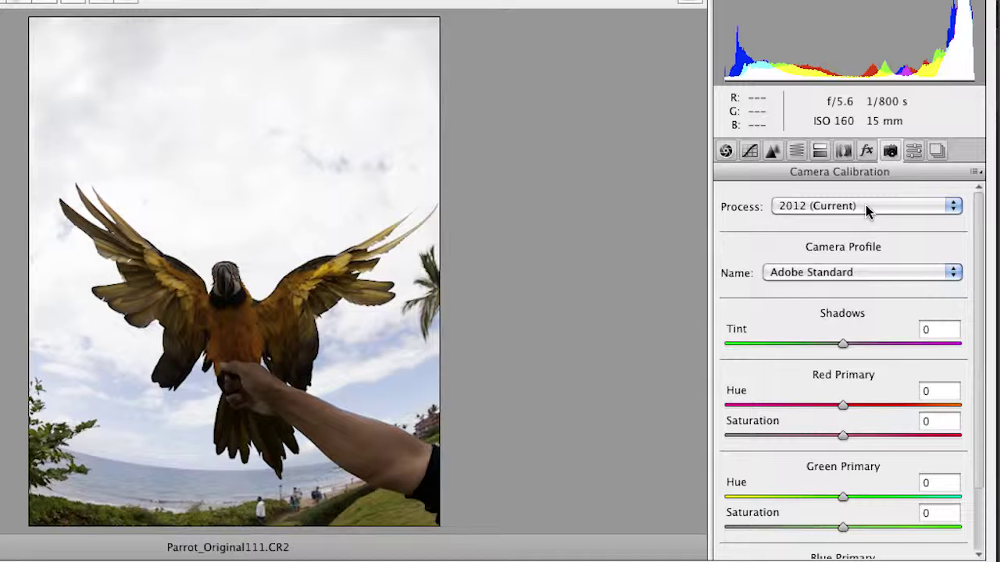
pyautogui.click(940, 151)
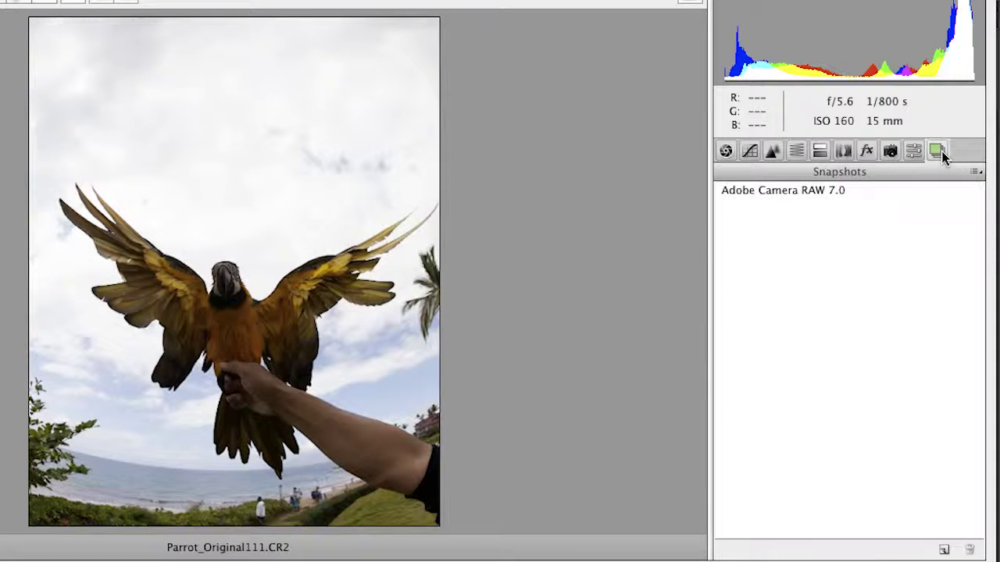
pyautogui.click(771, 191)
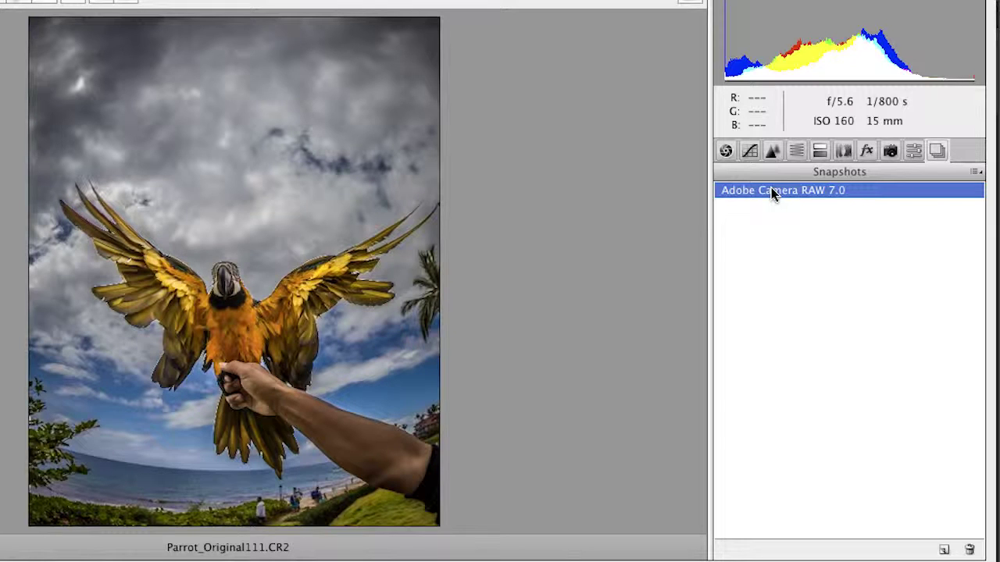
# Step: Set the parrot photo's Highlights to +10 and Shadows to +100 in the basic raw adjustments
pyautogui.click(725, 151)
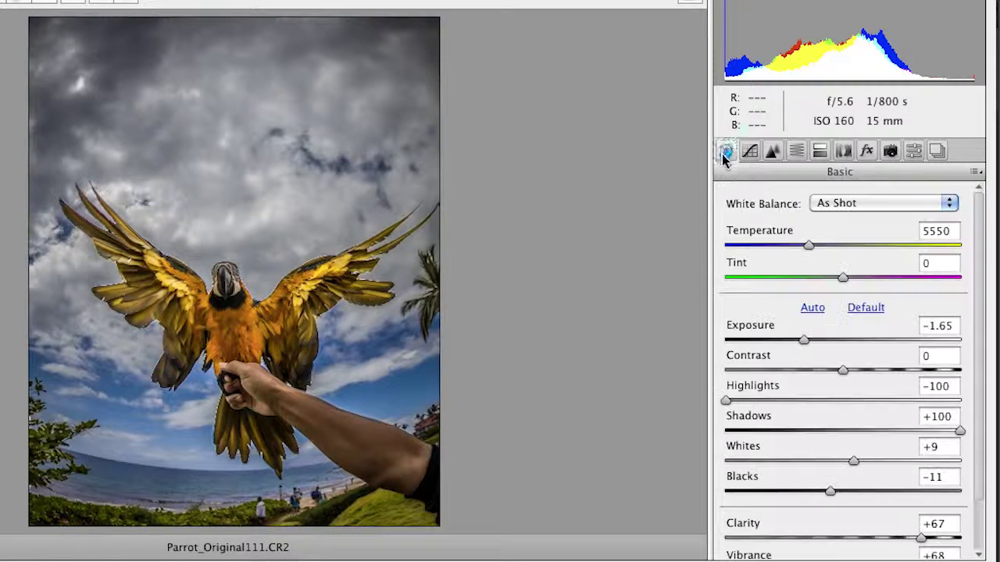
pyautogui.moveTo(742, 402); pyautogui.dragTo(854, 404)
pyautogui.moveTo(925, 430); pyautogui.dragTo(986, 433)
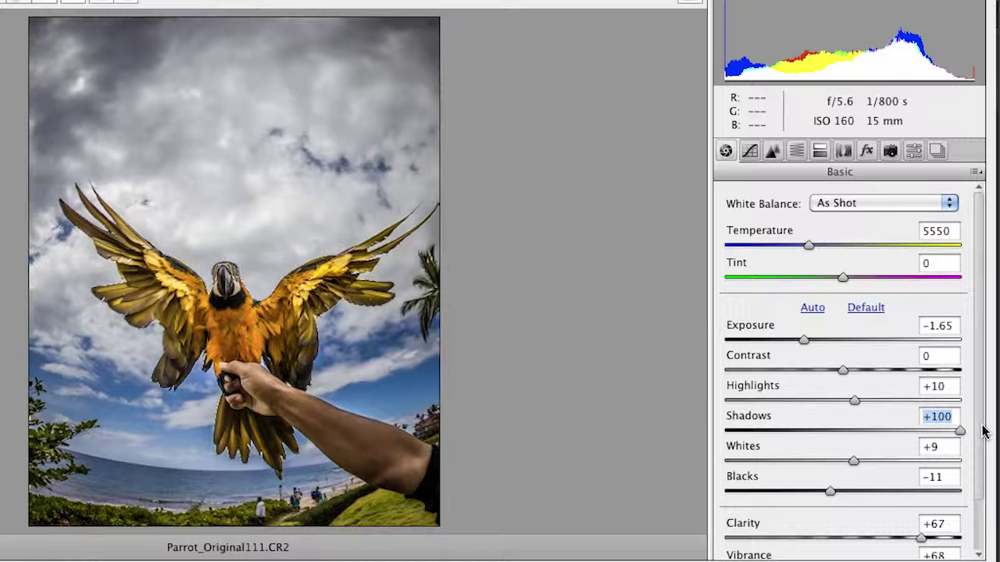
pyautogui.scroll(-3, 982, 399)
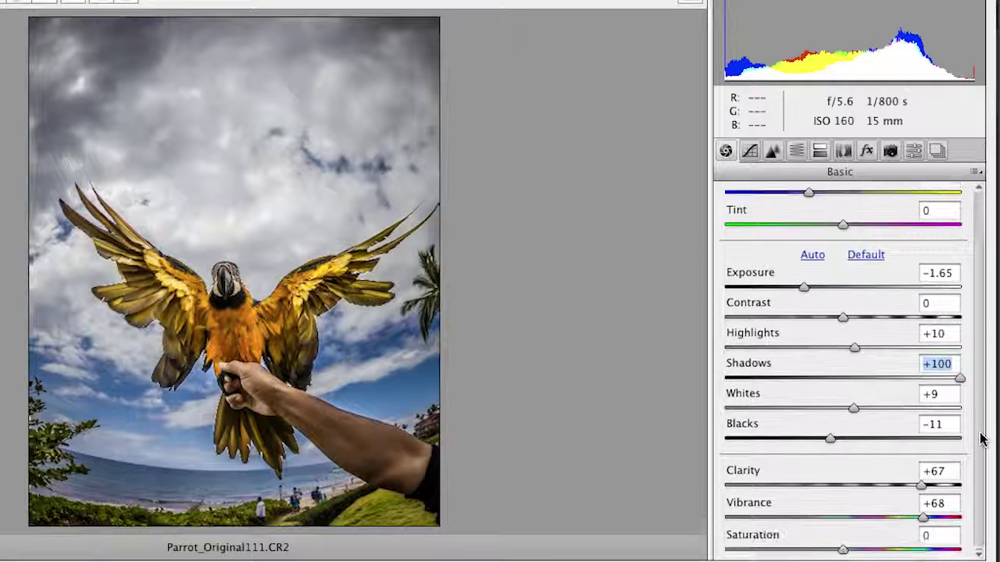
# Step: Activate the Adjustment Brush and look through its local correction settings
pyautogui.click(23, 3)
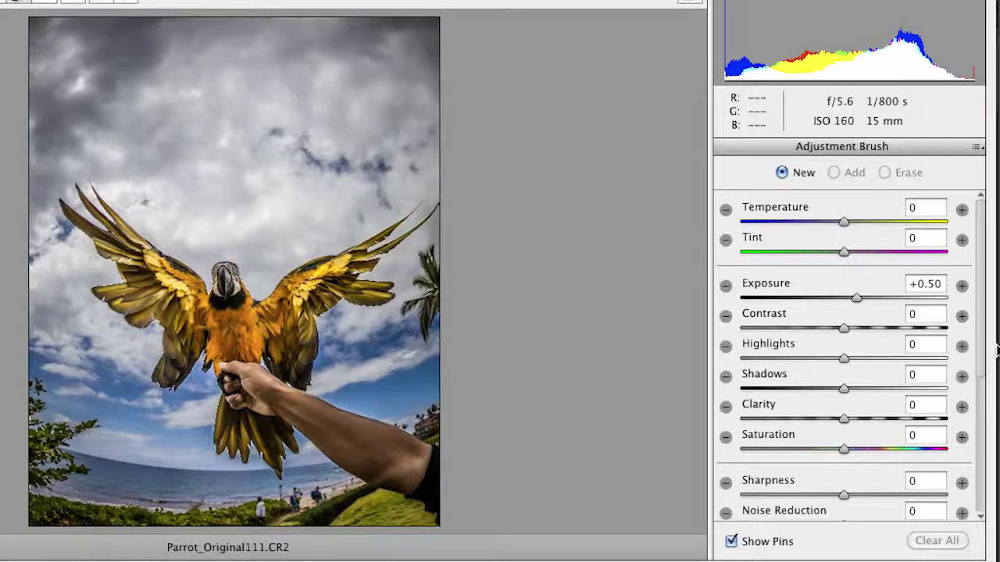
pyautogui.moveTo(984, 341); pyautogui.dragTo(983, 380)
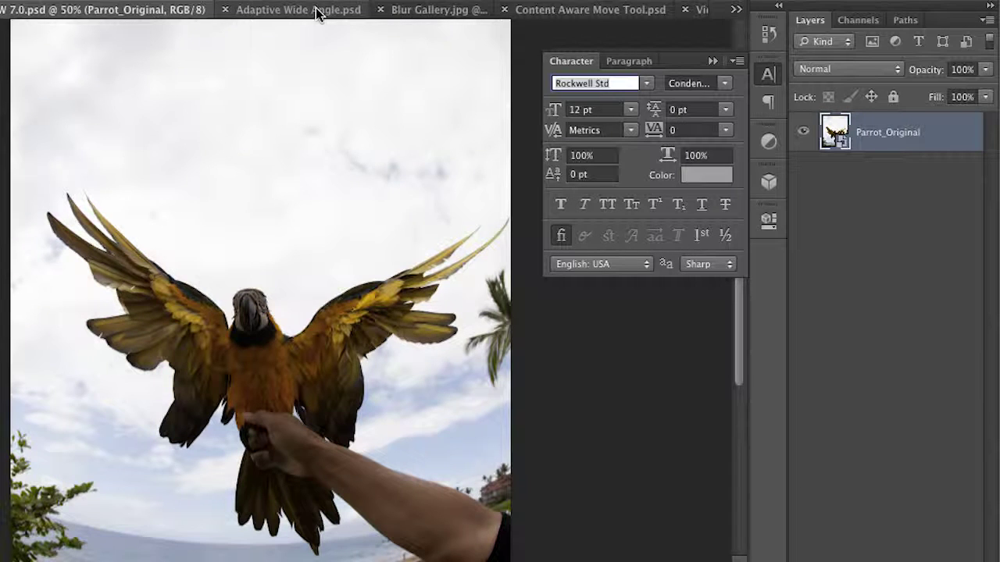
# Step: Switch to Adaptive Wide Angle.psd, put the character settings away and start the Adaptive Wide Angle filter on the ship's bridge photo
pyautogui.click(318, 12)
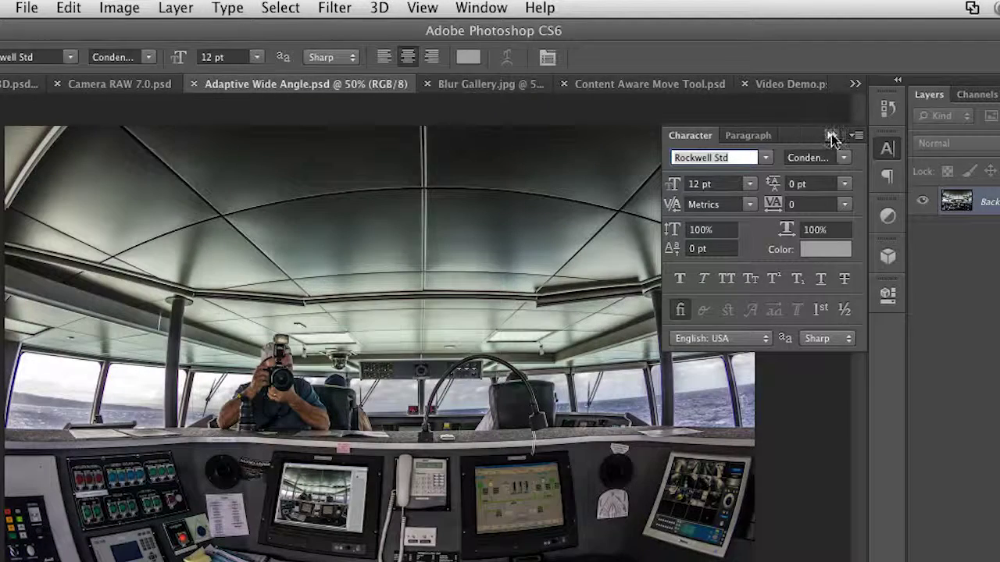
pyautogui.click(832, 137)
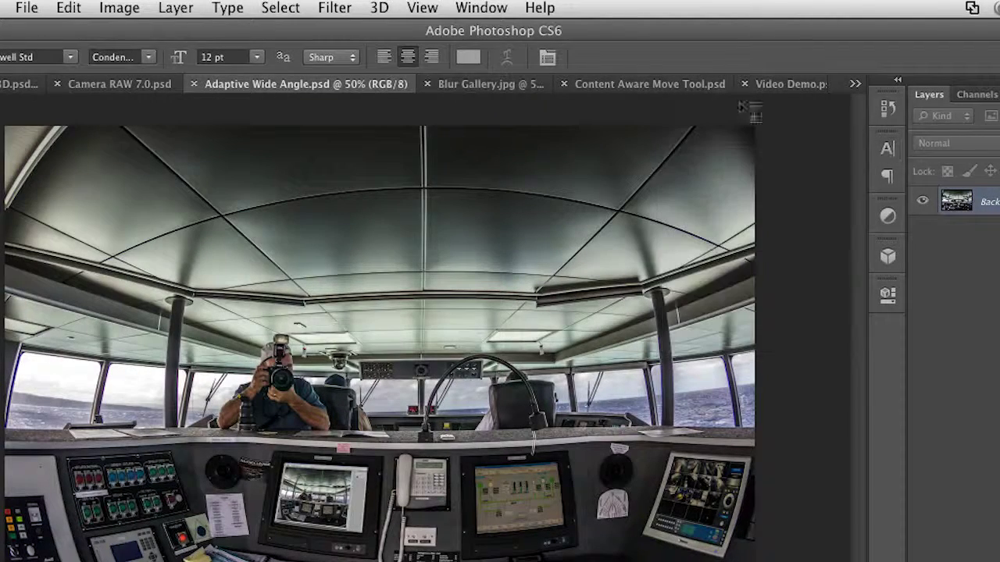
pyautogui.click(336, 8)
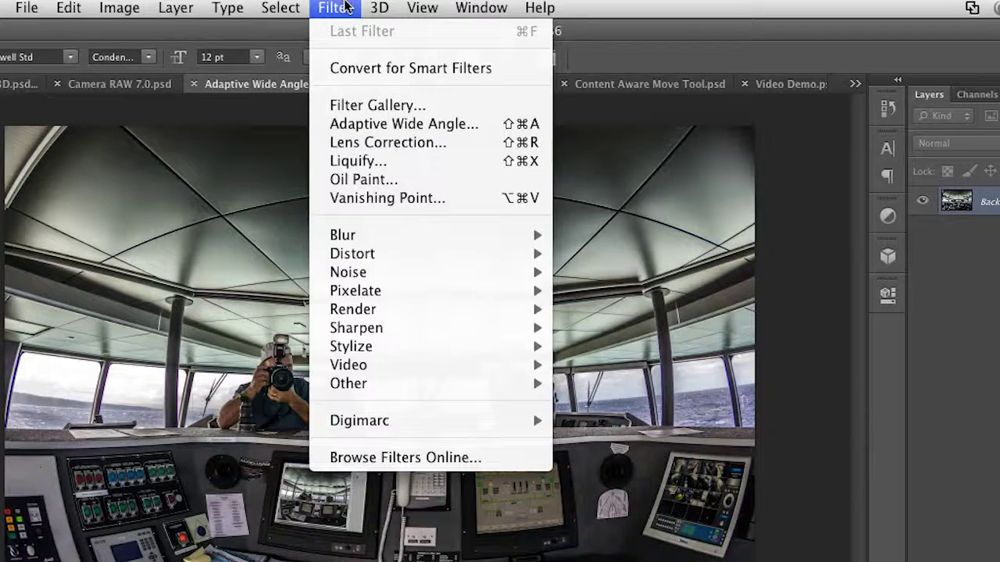
pyautogui.click(389, 125)
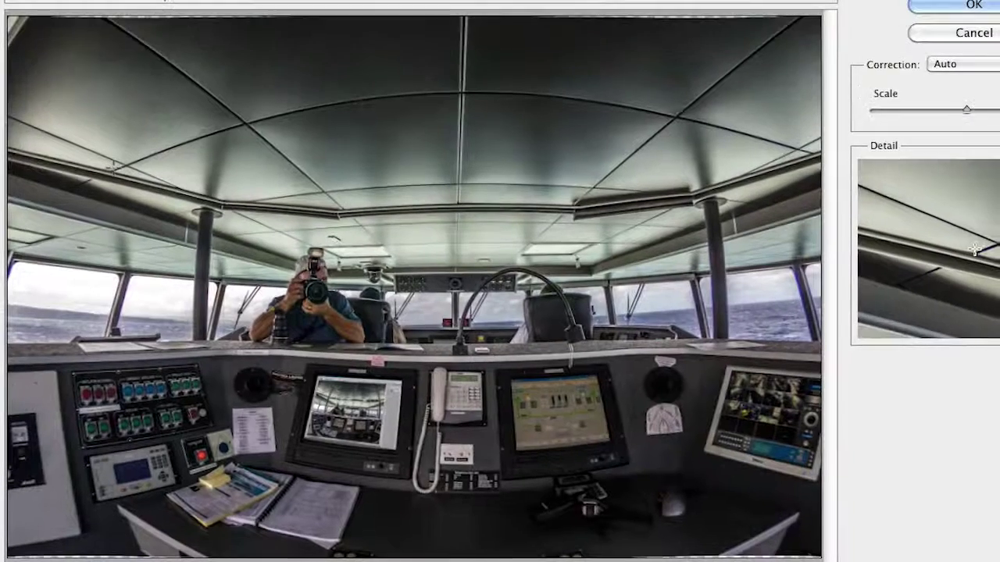
# Step: Straighten the long curved ceiling seam and the console's far edge with constraint lines, both made horizontal
pyautogui.click(113, 168)
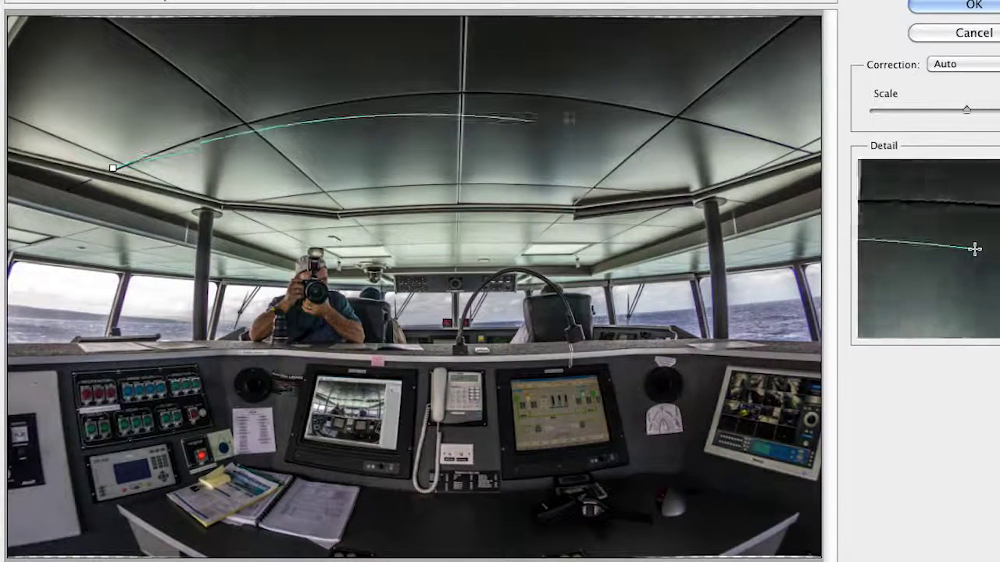
pyautogui.click(789, 150)
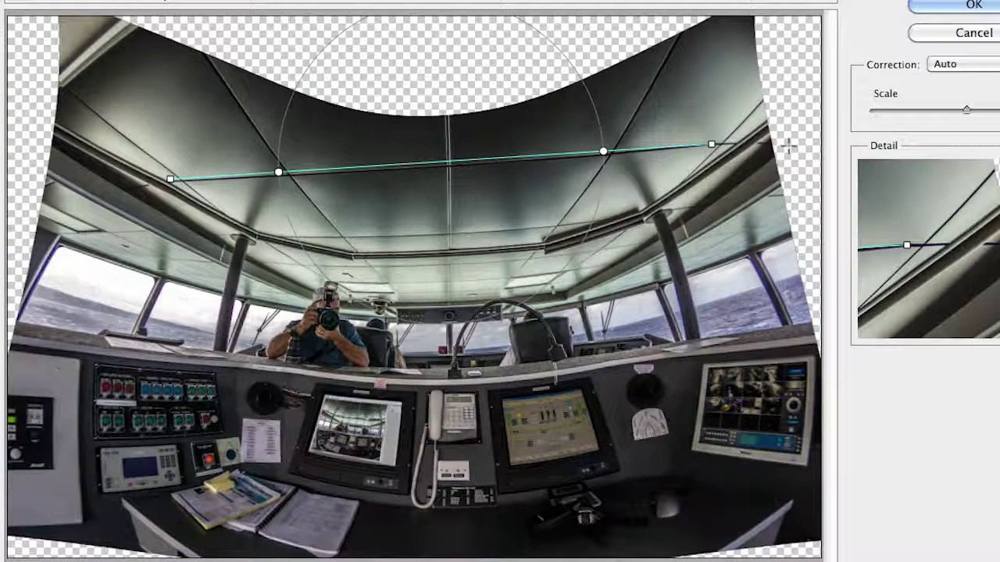
pyautogui.keyDown('shift'); pyautogui.click(672, 140); pyautogui.keyUp('shift')
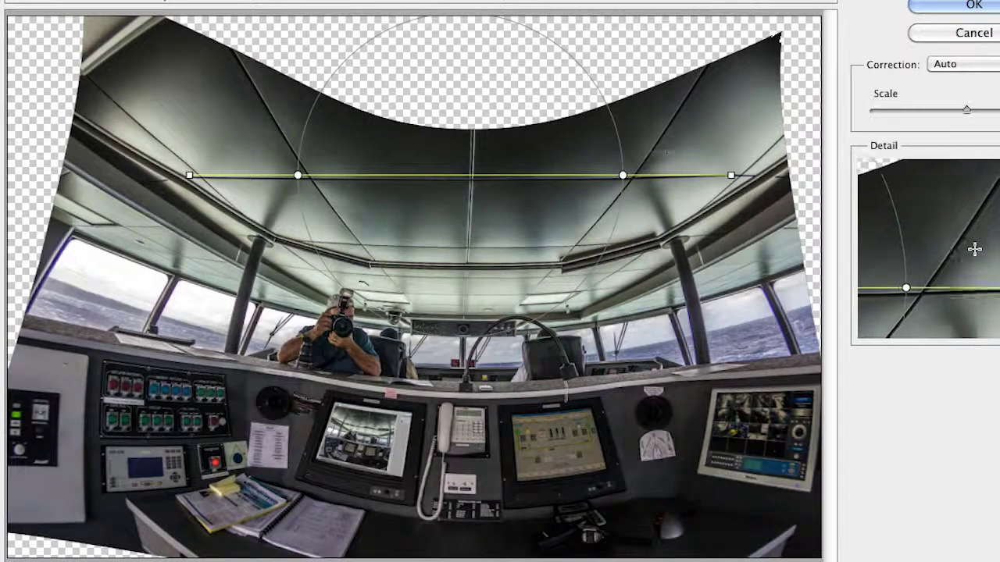
pyautogui.click(162, 336)
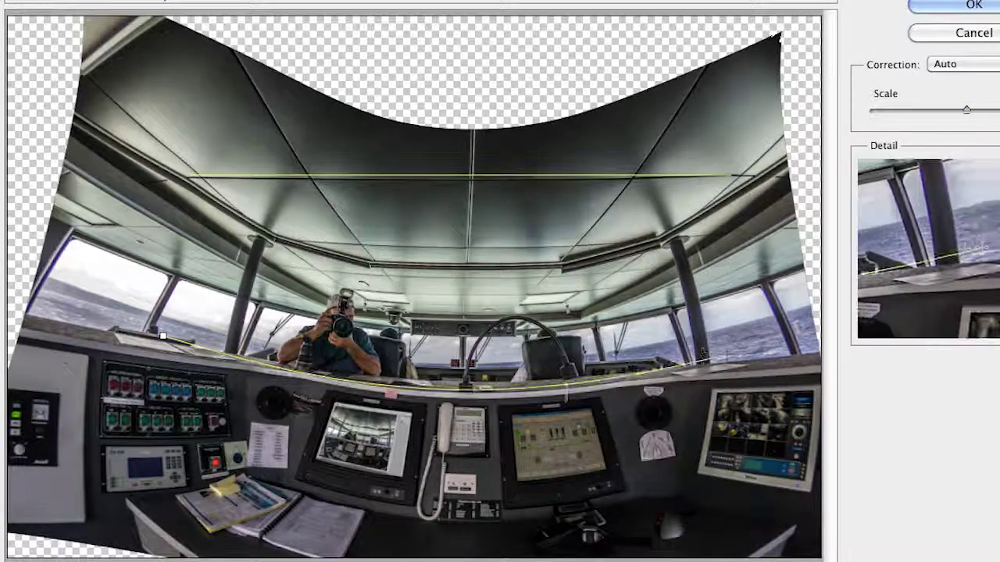
pyautogui.keyDown('shift'); pyautogui.click(746, 351); pyautogui.keyUp('shift')
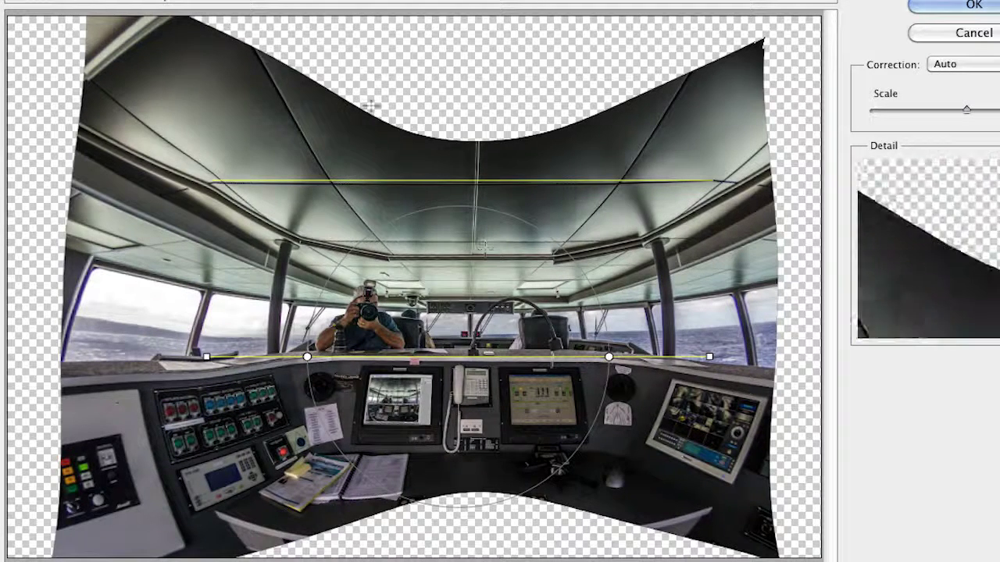
# Step: Straighten the leftmost diagonal ceiling seam with a constraint line ending above the photographer
pyautogui.click(106, 95)
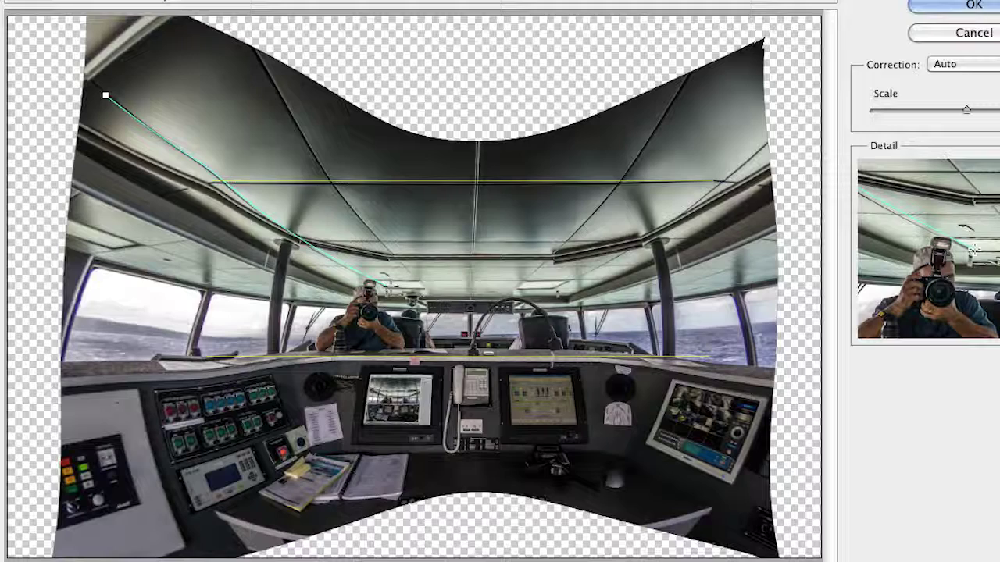
pyautogui.click(387, 288)
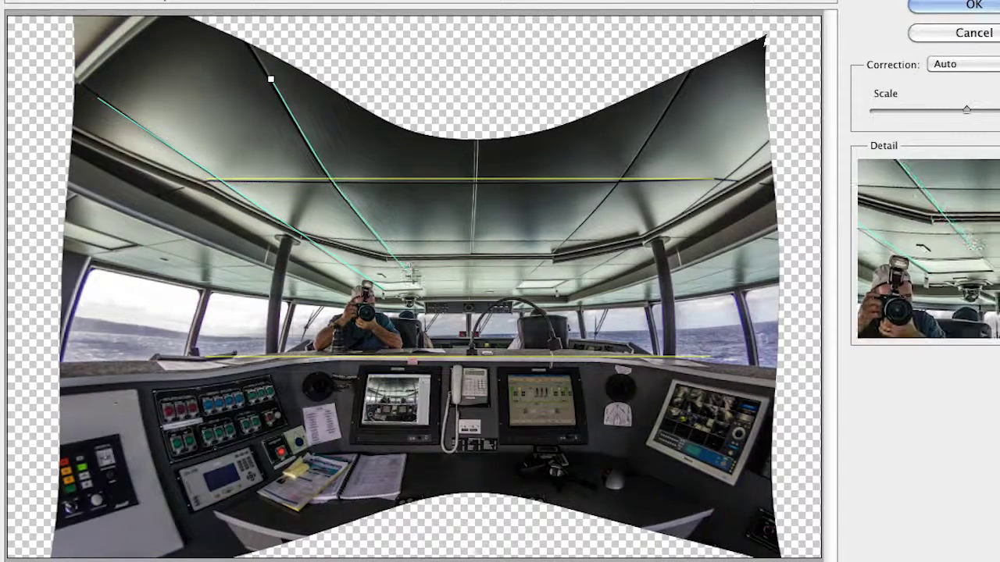
# Step: Straighten the second diagonal ceiling seam and its mirrored seam beyond the center line with two constraint lines, both ending above the windows
pyautogui.click(411, 272)
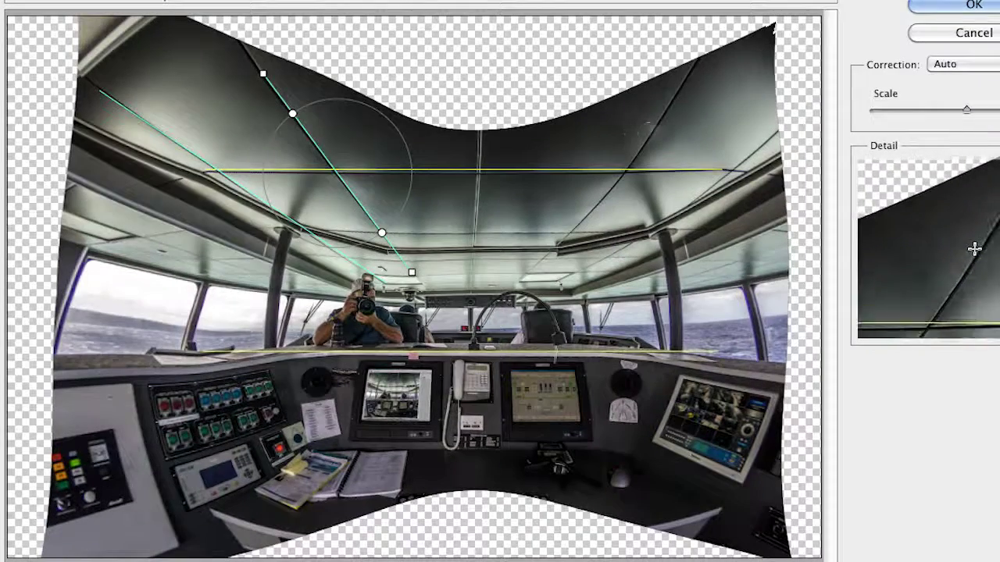
pyautogui.click(655, 122)
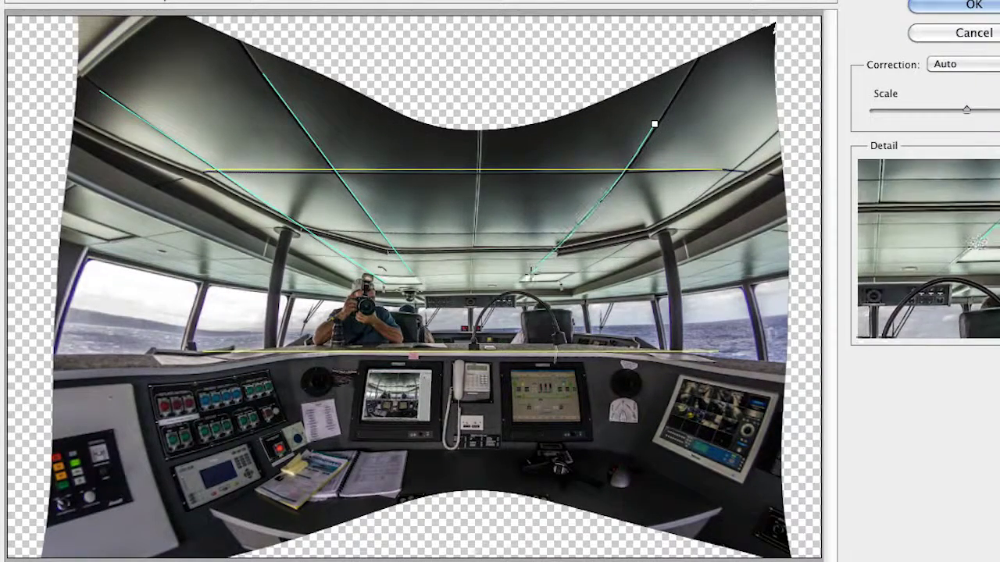
pyautogui.click(526, 275)
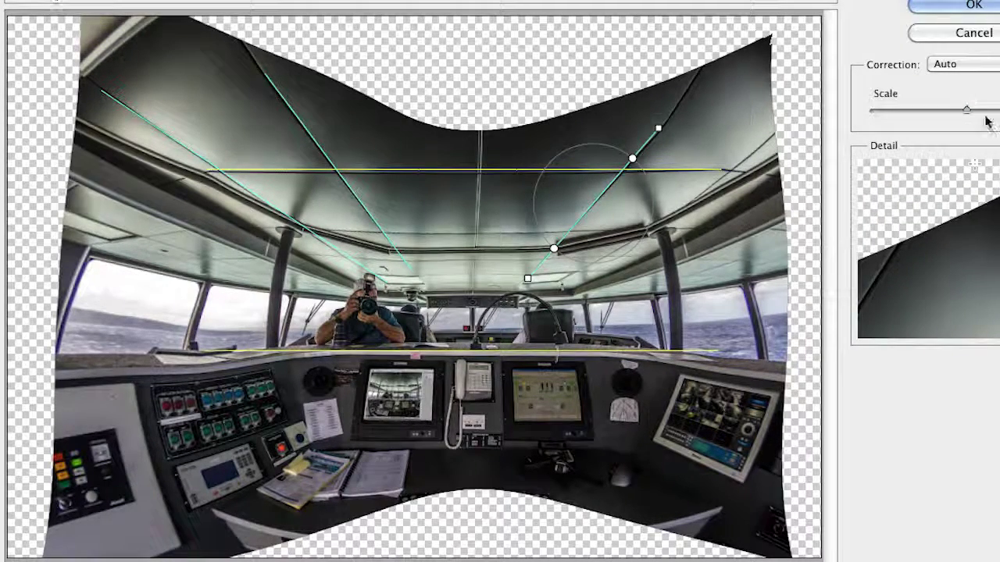
pyautogui.moveTo(997, 116); pyautogui.dragTo(999, 116)
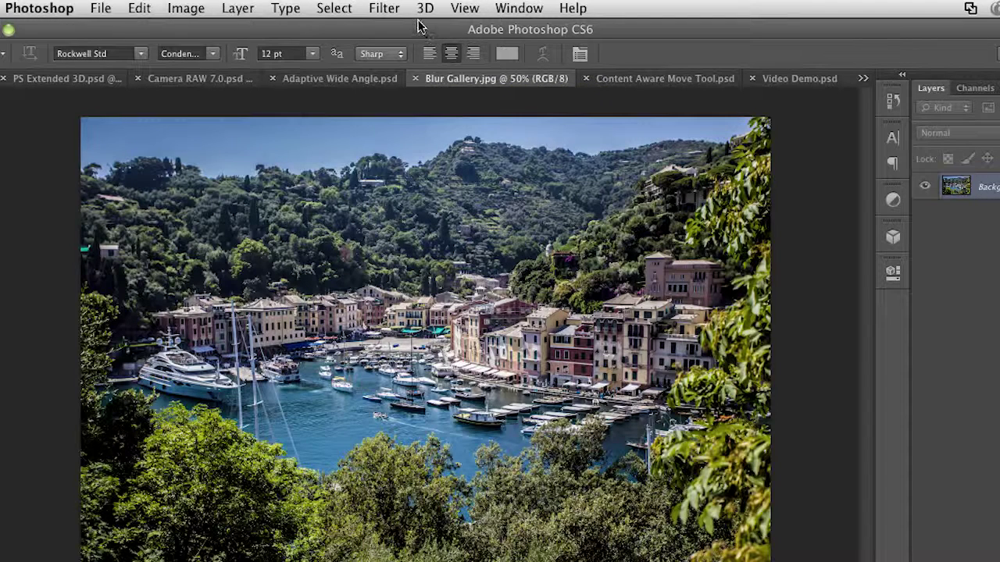
# Step: Start a Tilt-Shift blur on the harbour photo in Blur Gallery.jpg
pyautogui.click(384, 8)
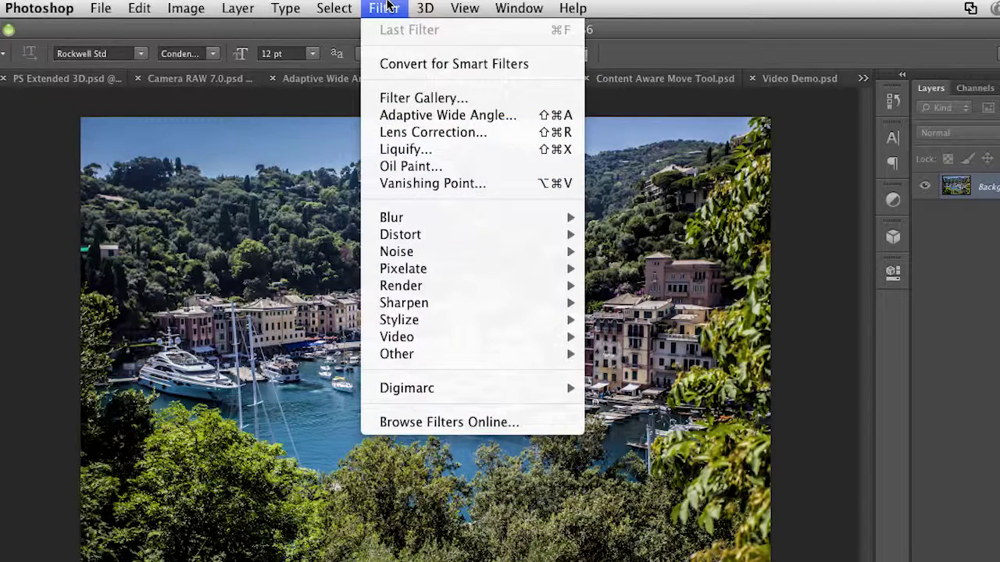
pyautogui.moveTo(414, 212)
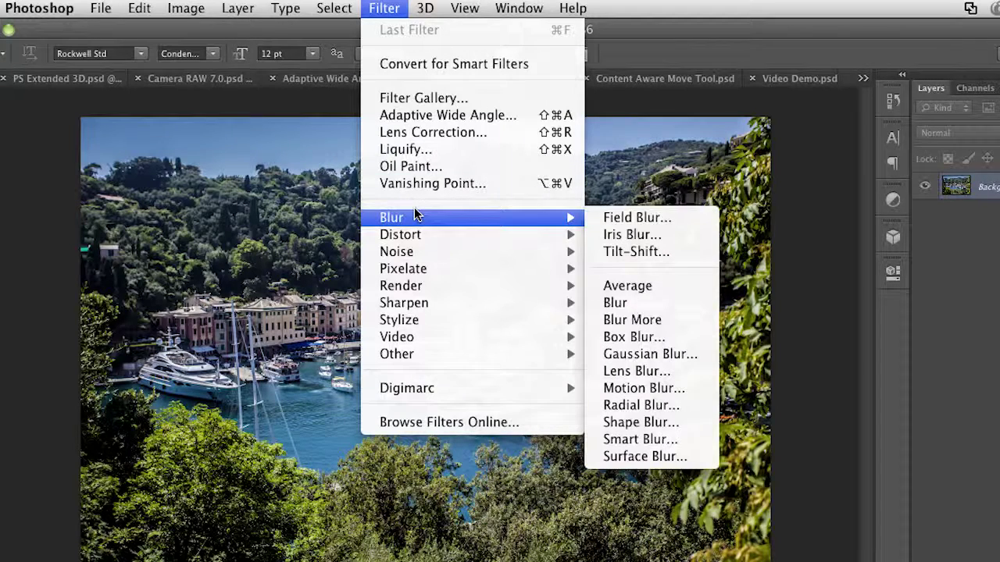
pyautogui.click(694, 252)
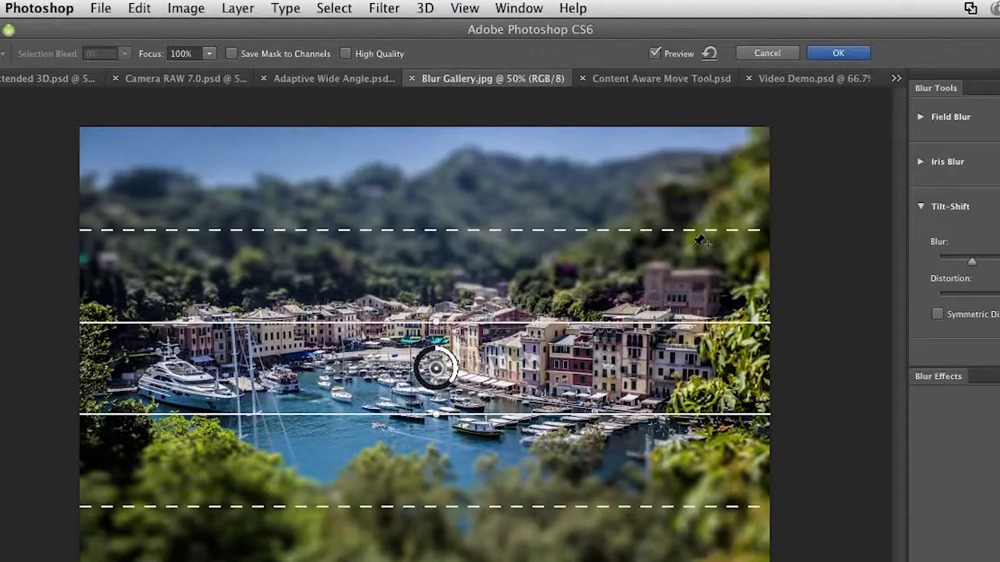
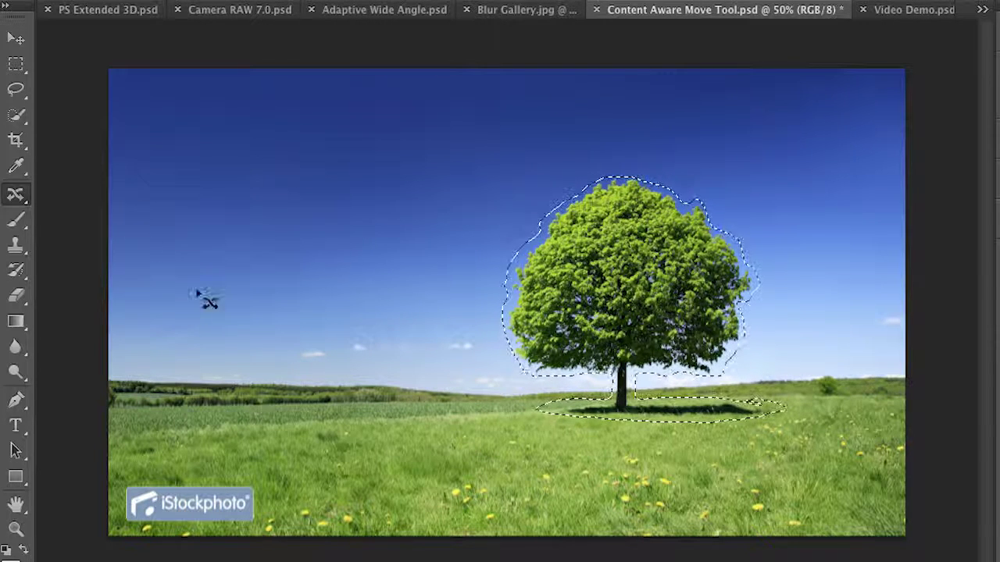
# Step: Select the iStockphoto logo with a rectangular marquee and relocate it to the meadow's opposite lower corner using the Content-Aware Move tool
pyautogui.click(15, 63)
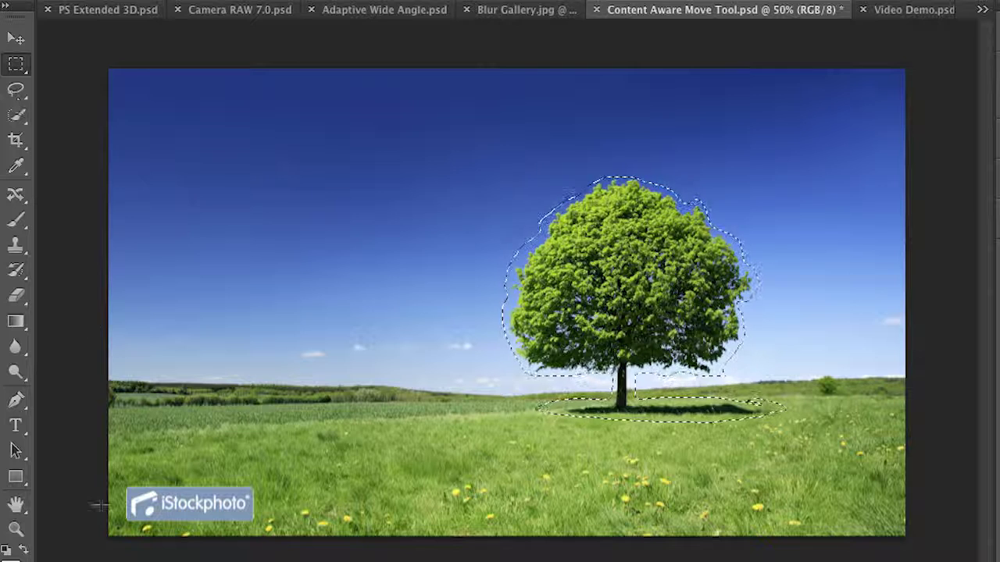
pyautogui.moveTo(125, 484); pyautogui.dragTo(256, 525)
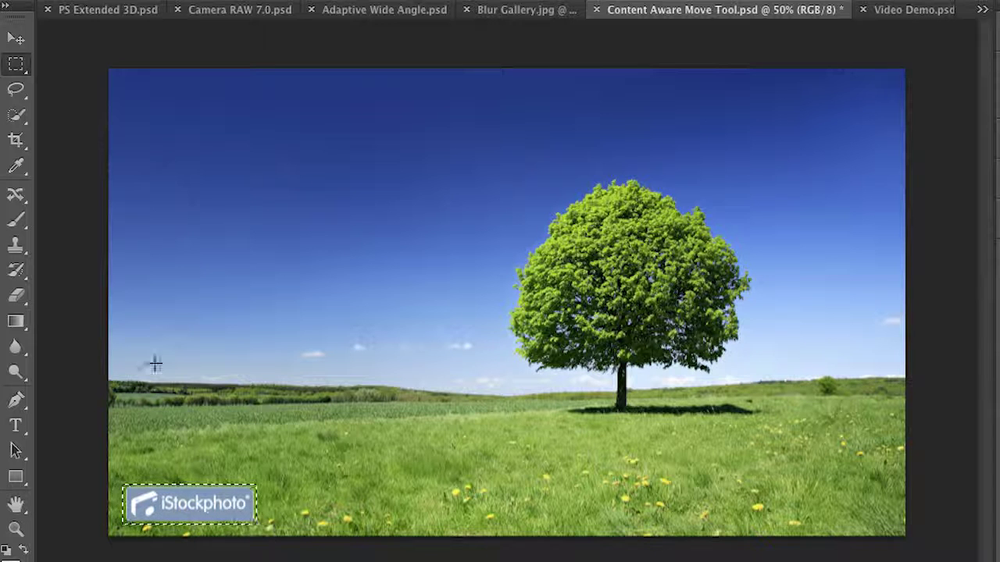
pyautogui.click(16, 194)
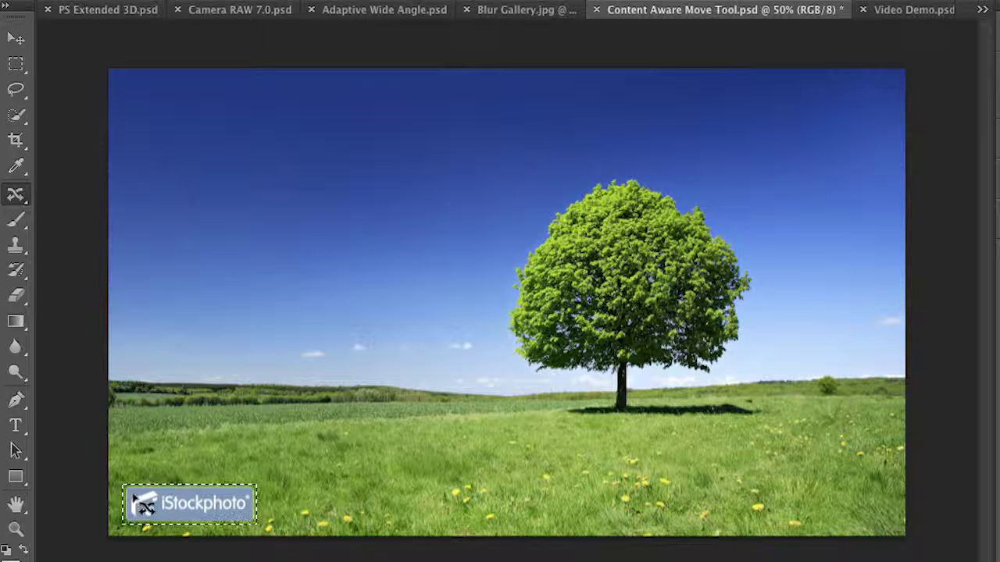
pyautogui.moveTo(144, 504); pyautogui.dragTo(768, 499)
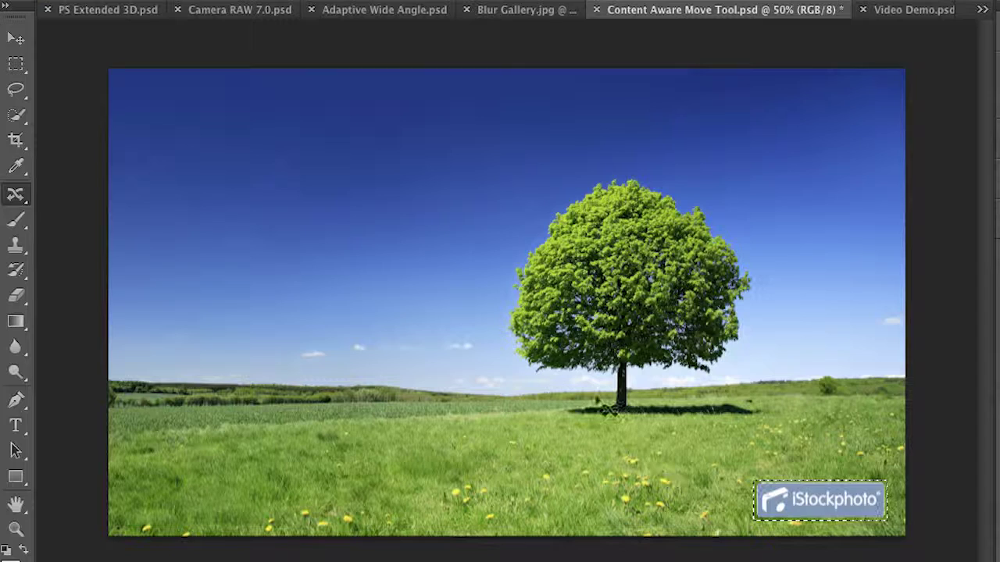
# Step: Switch to Video Demo.psd, show its timeline with the Happy Ukulele Music clip selected, and look over the clips in Video Group 1
pyautogui.click(898, 14)
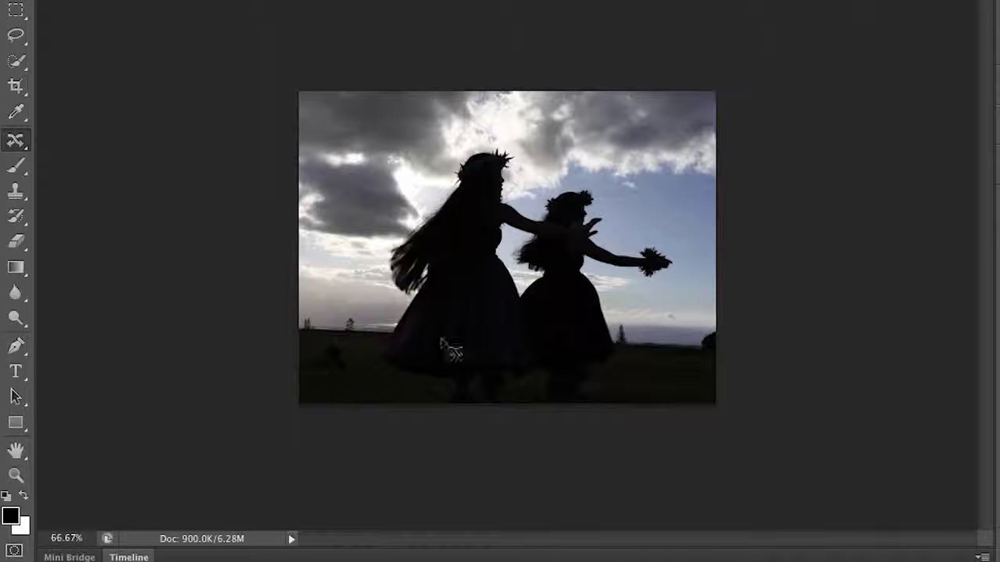
pyautogui.click(115, 559)
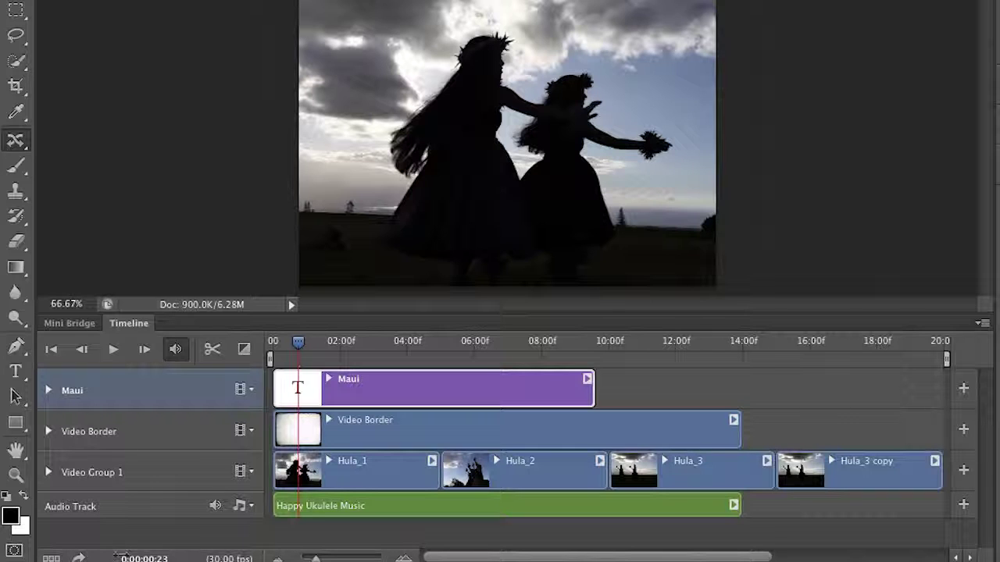
pyautogui.click(327, 514)
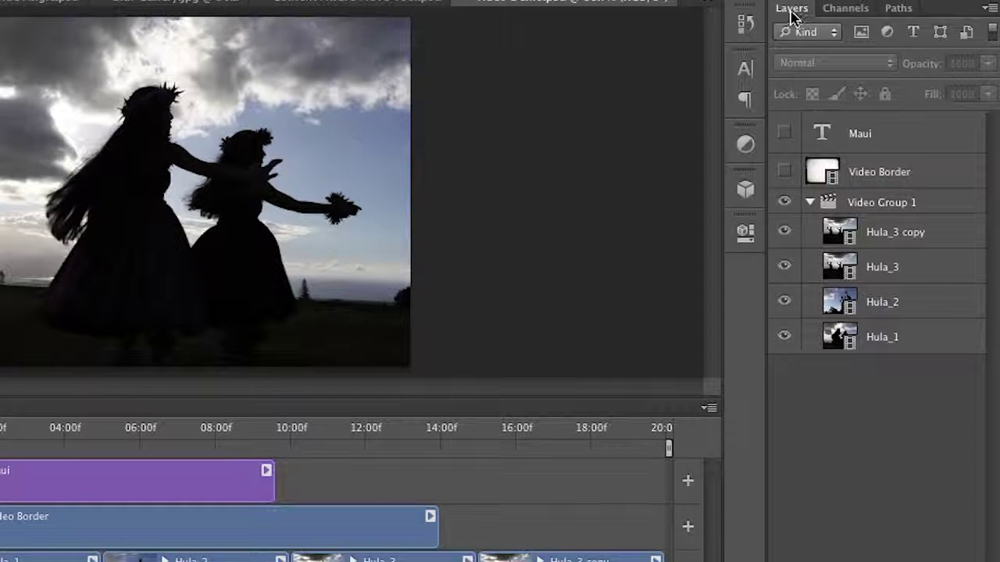
pyautogui.click(810, 203)
pyautogui.click(810, 203)
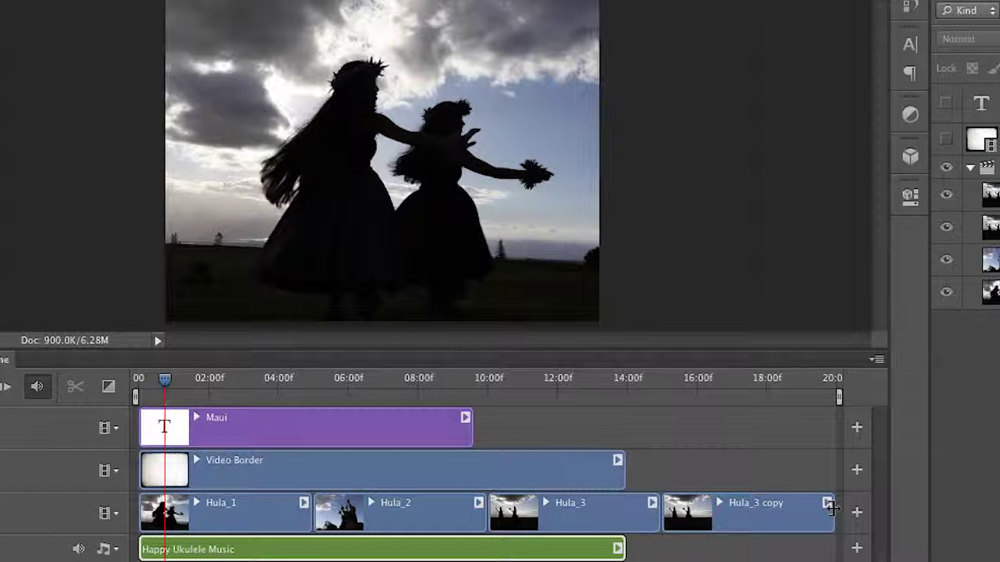
# Step: Trim the end of the Hula_3 copy clip in the timeline and set its duration to 5 s
pyautogui.moveTo(833, 508); pyautogui.dragTo(793, 503)
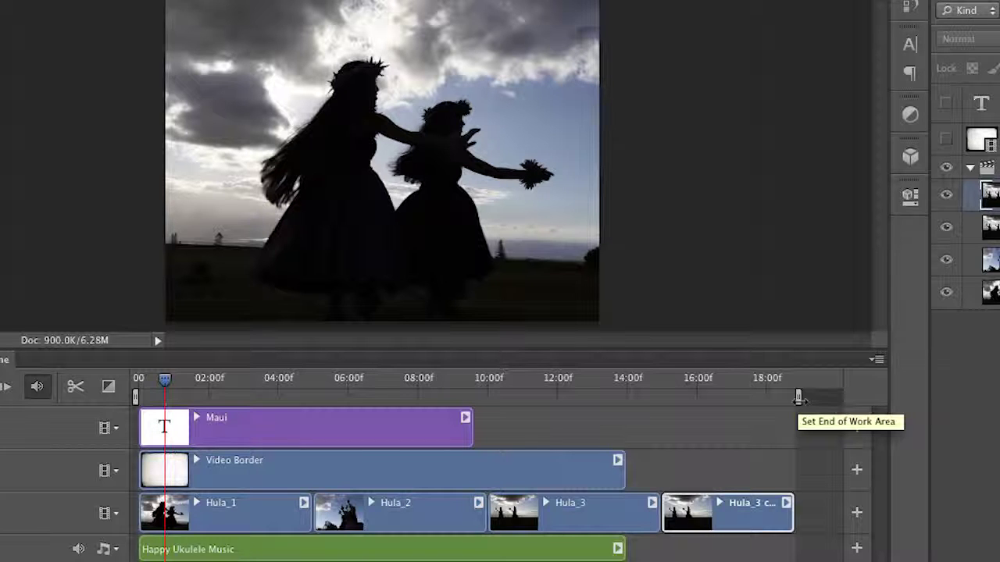
pyautogui.rightClick(775, 514)
pyautogui.moveTo(915, 423); pyautogui.dragTo(802, 422)
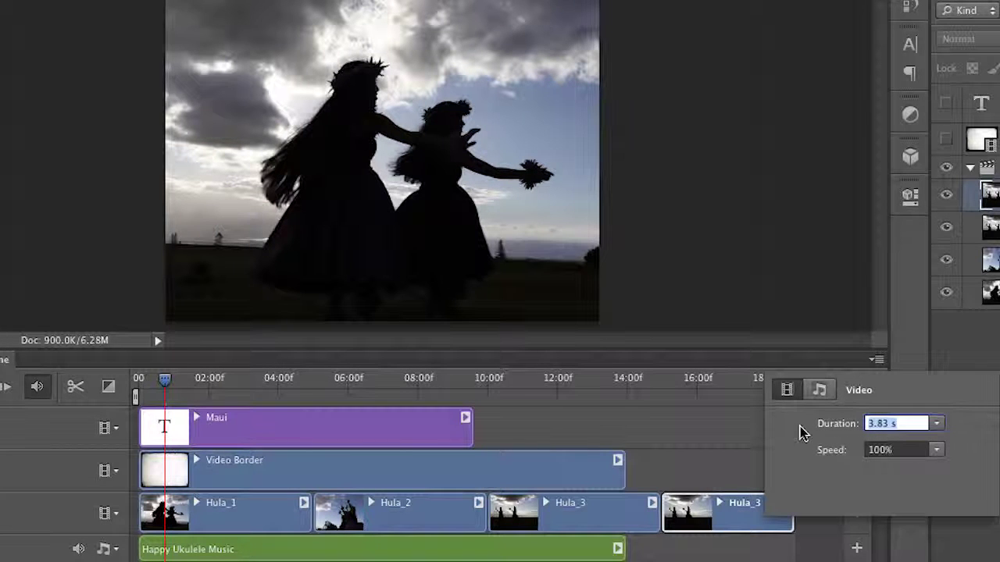
pyautogui.write('5')
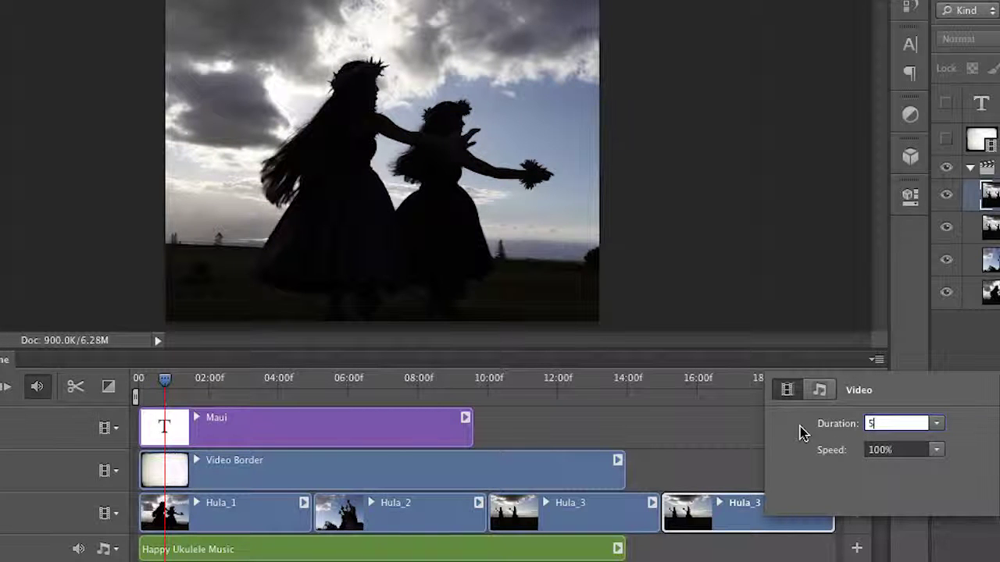
pyautogui.press('Return')
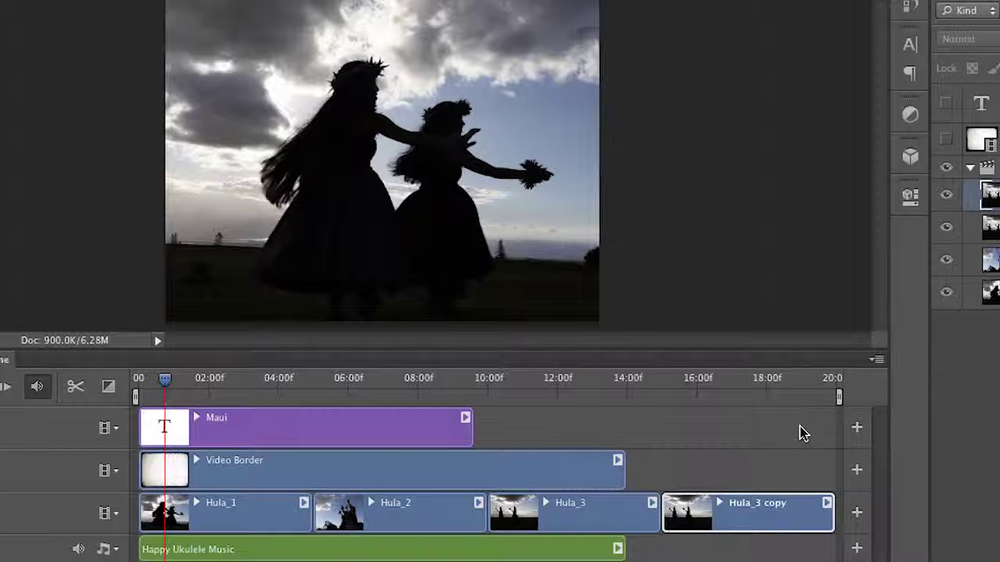
# Step: Add 2 s Cross Fade transitions between Hula_1 and Hula_2, Hula_2 and Hula_3, and Hula_3 and Hula_3 copy
pyautogui.click(106, 388)
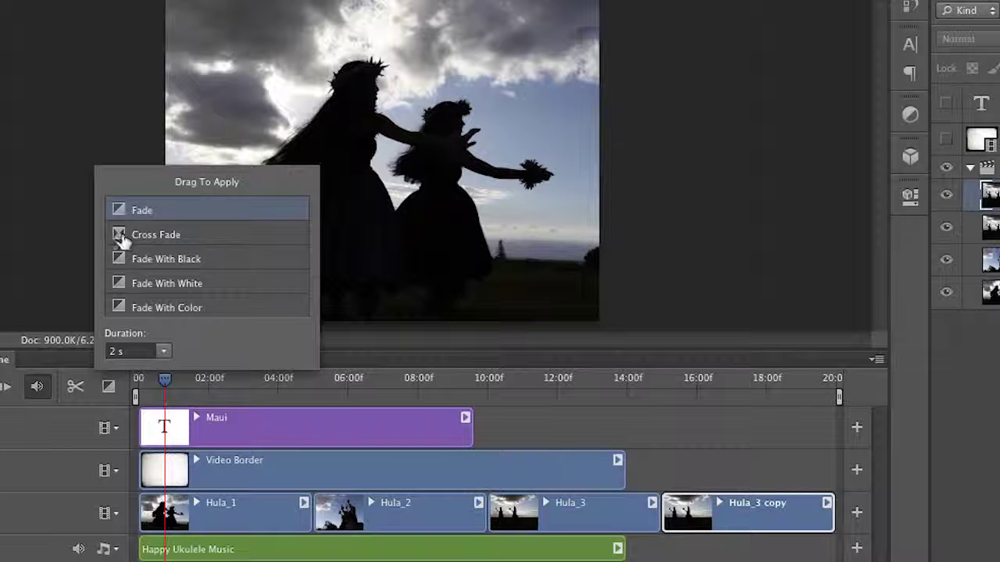
pyautogui.click(122, 238)
pyautogui.moveTo(123, 239); pyautogui.dragTo(332, 522)
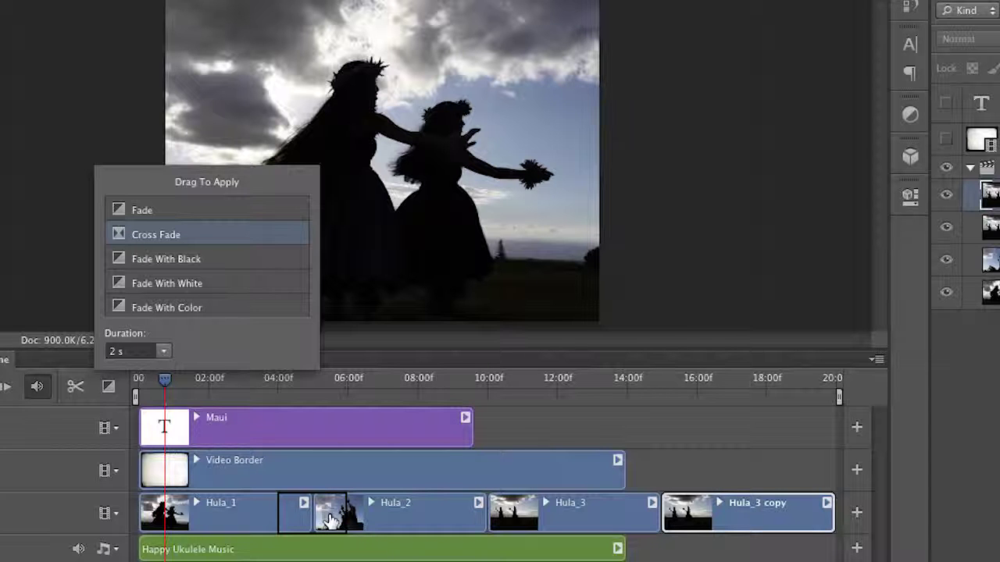
pyautogui.moveTo(332, 521); pyautogui.dragTo(332, 521)
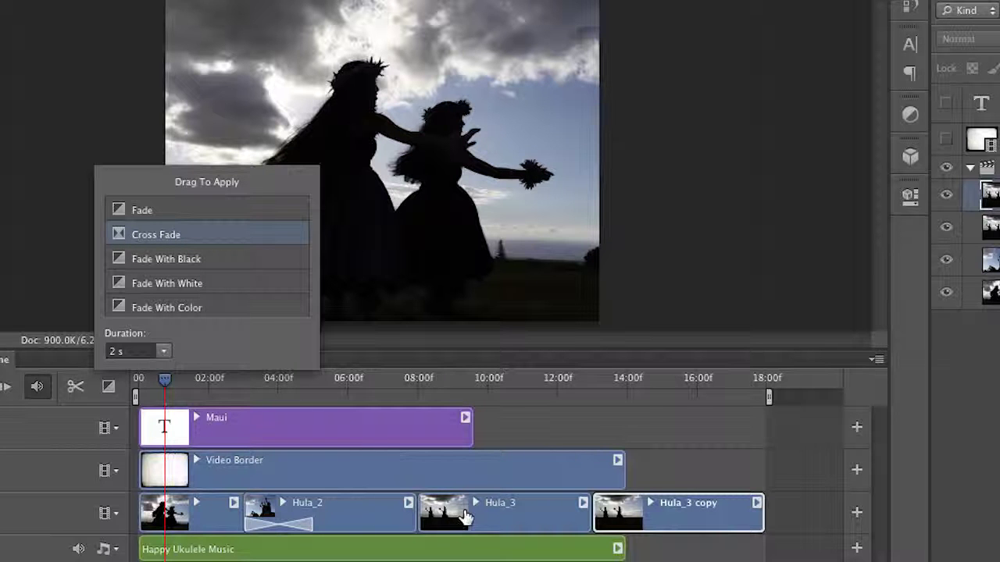
pyautogui.moveTo(457, 516); pyautogui.dragTo(435, 514)
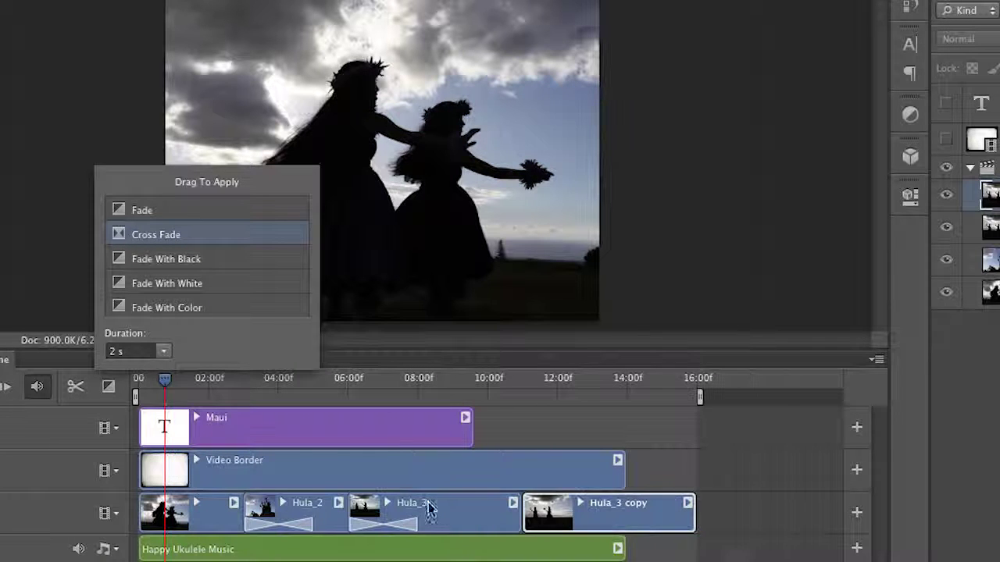
pyautogui.moveTo(375, 388); pyautogui.dragTo(514, 513)
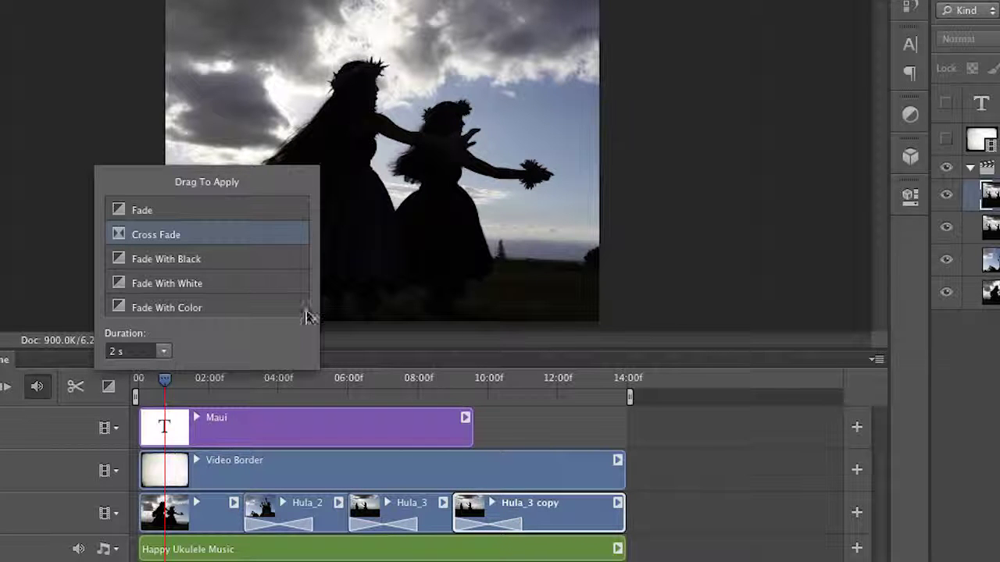
# Step: Add a 2 s Fade With Black to the end of the Hula_3 copy clip and play the video from the playhead
pyautogui.moveTo(120, 261)
pyautogui.mouseDown()
pyautogui.moveTo(190, 283)
pyautogui.moveTo(562, 508)
pyautogui.moveTo(600, 518)
pyautogui.mouseUp()
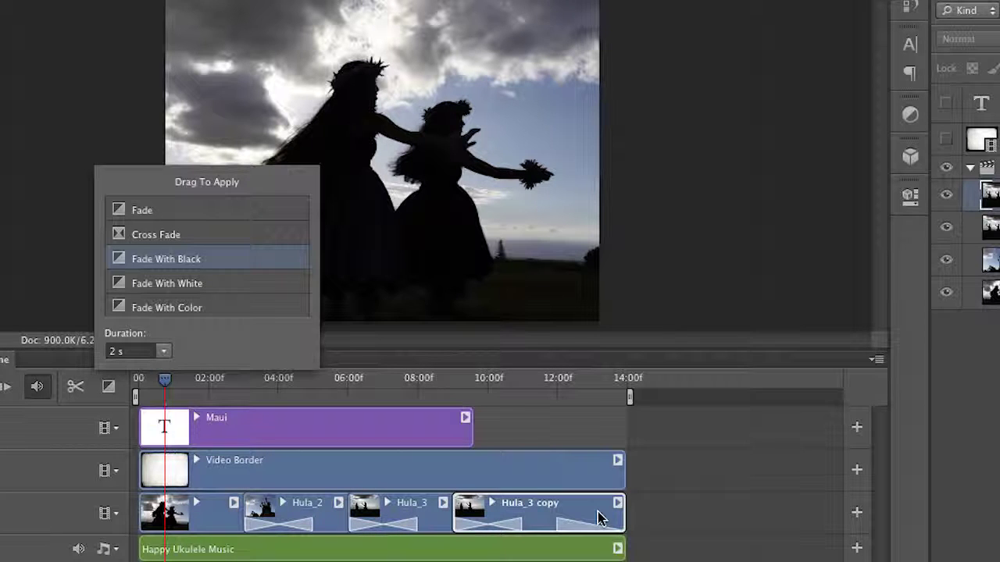
pyautogui.click(419, 365)
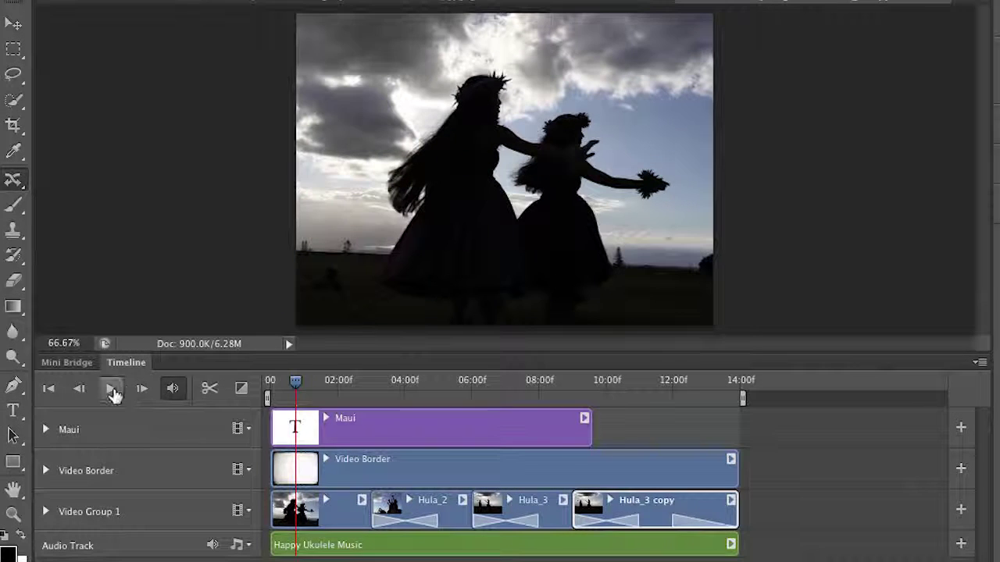
pyautogui.click(113, 390)
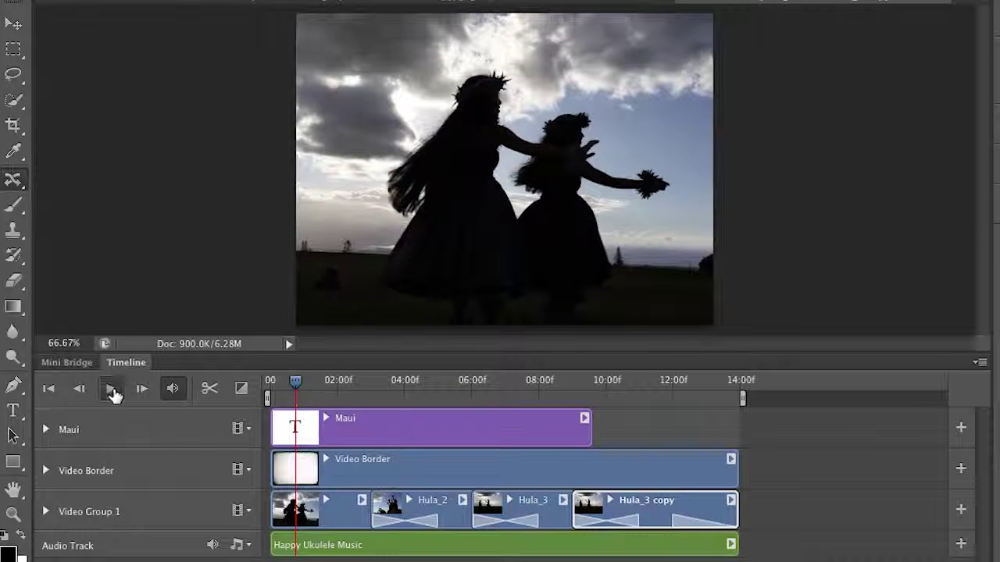